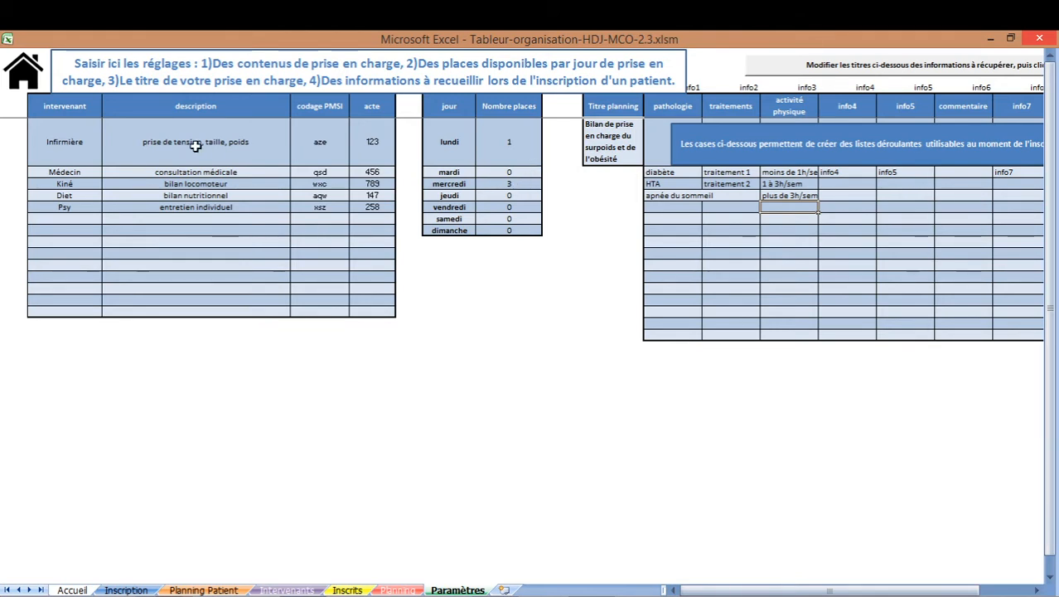
Open the general planning from the home page and load the lundi planning, confirming that it overwrites the displayed one
{"action": "left_click", "coordinate": [26, 80]}
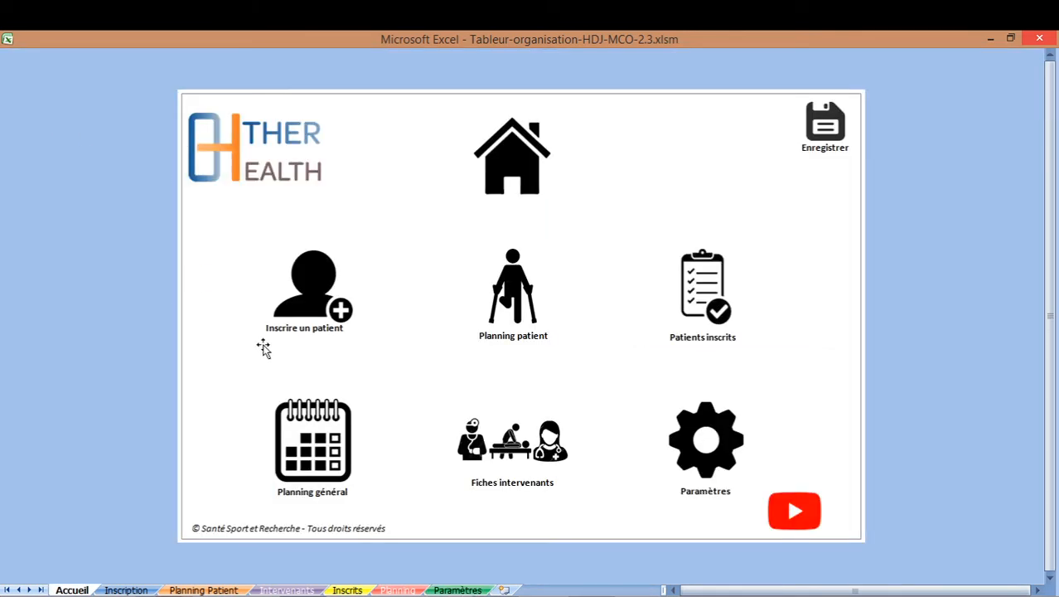
{"action": "left_click", "coordinate": [304, 424]}
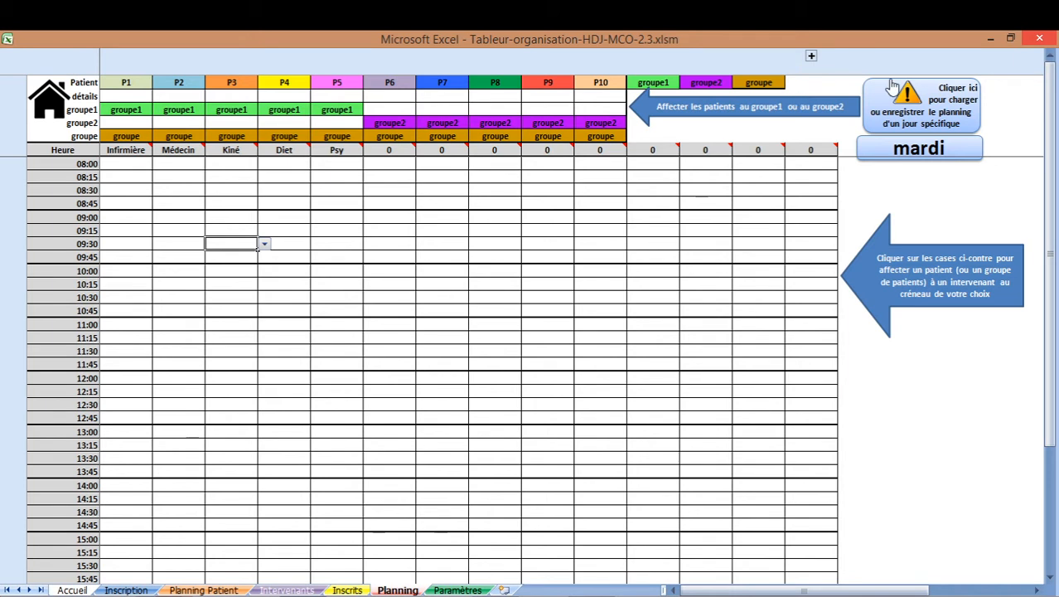
{"action": "left_click", "coordinate": [940, 111]}
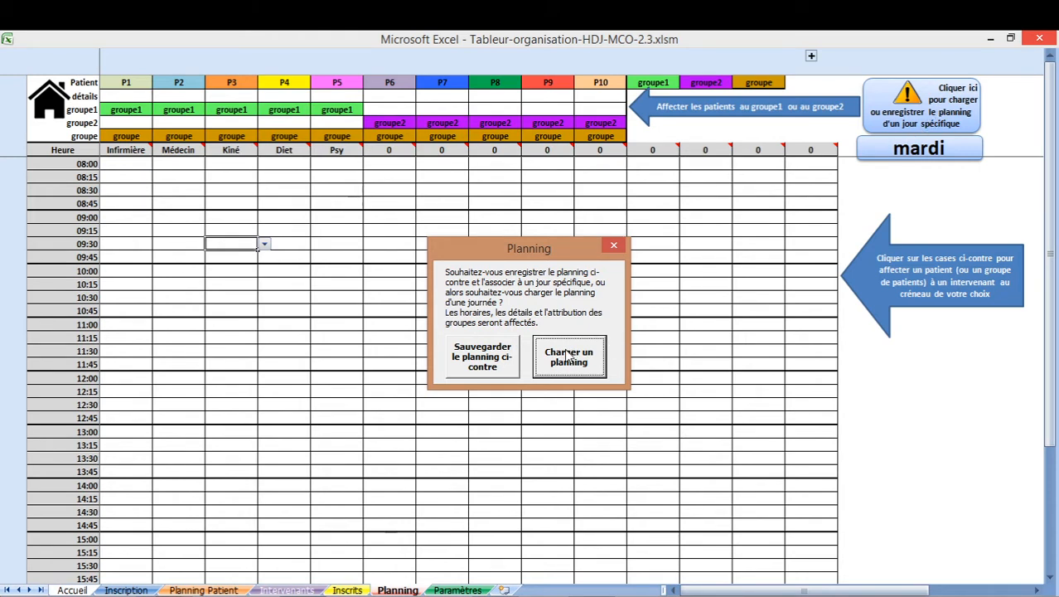
{"action": "left_click", "coordinate": [567, 358]}
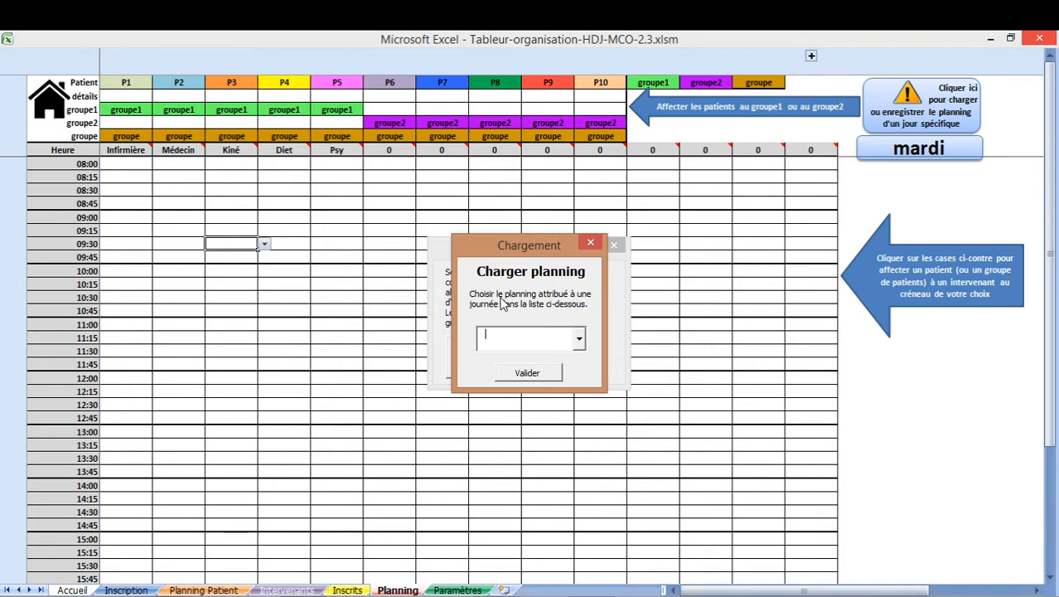
{"action": "left_click", "coordinate": [579, 339]}
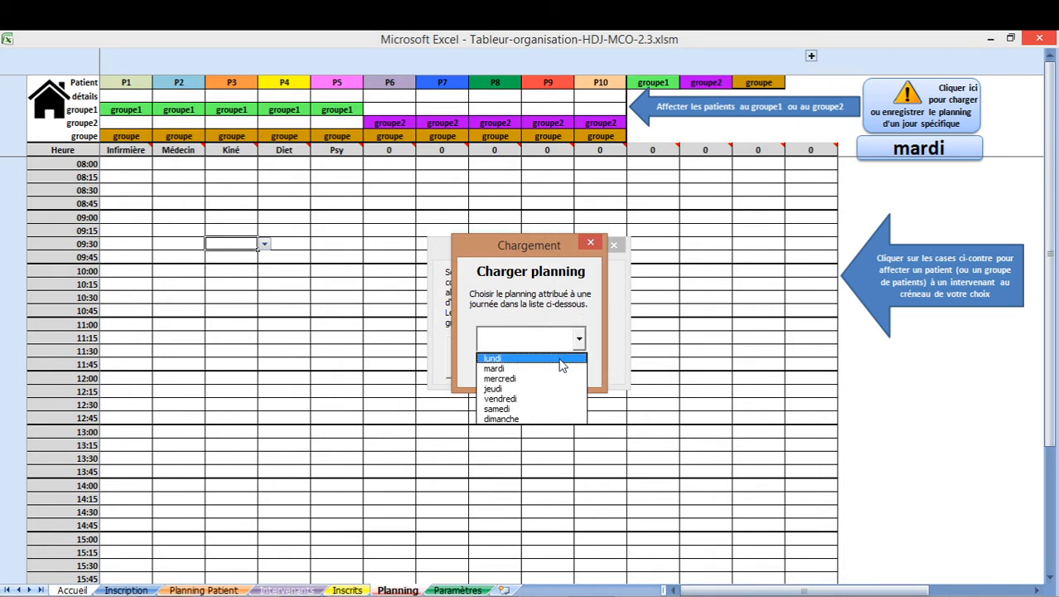
{"action": "left_click", "coordinate": [562, 359]}
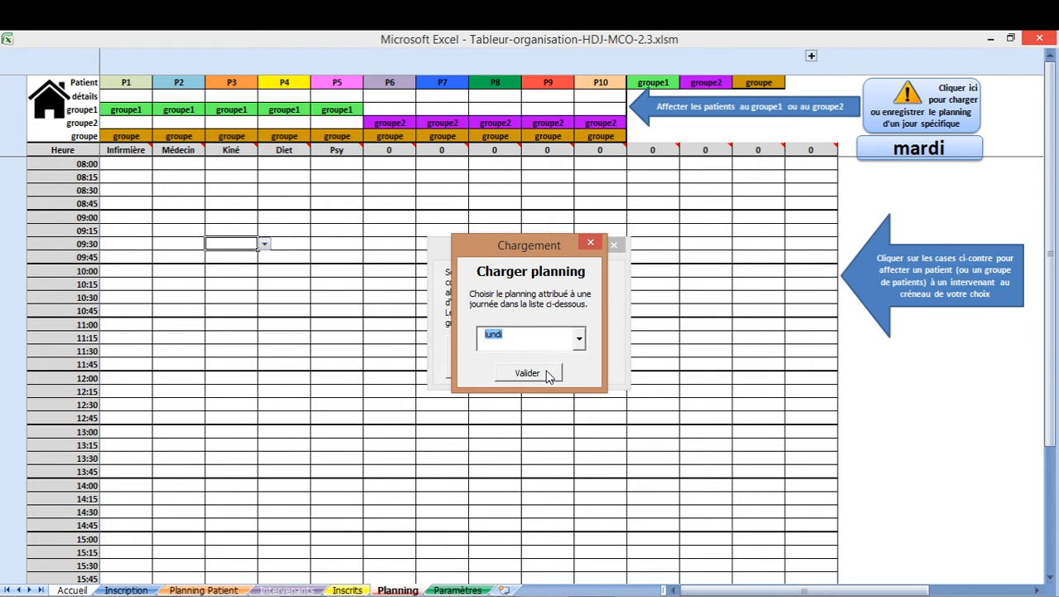
{"action": "left_click", "coordinate": [528, 373]}
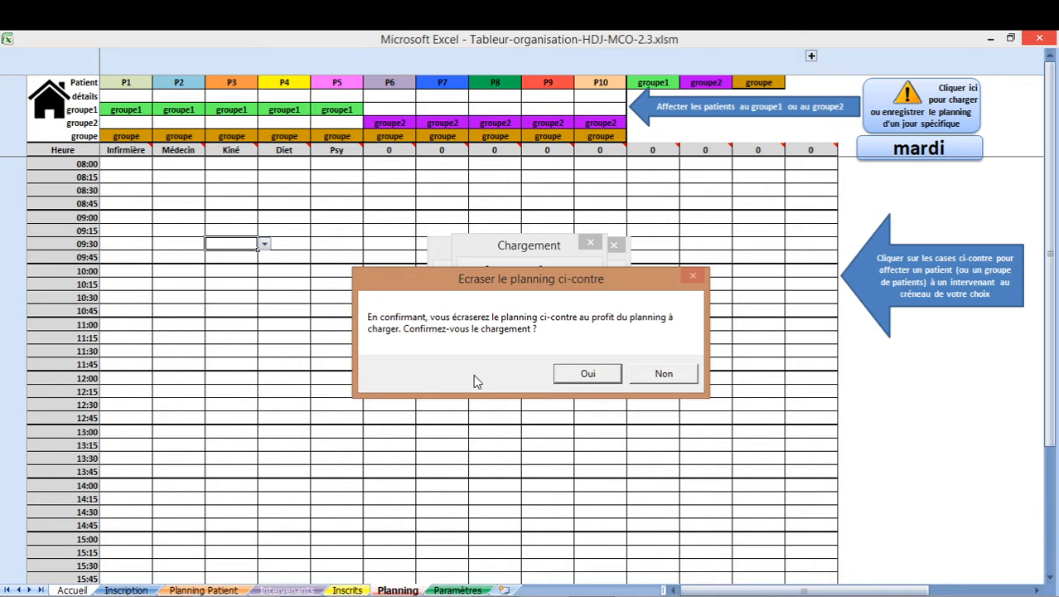
{"action": "left_click", "coordinate": [580, 374]}
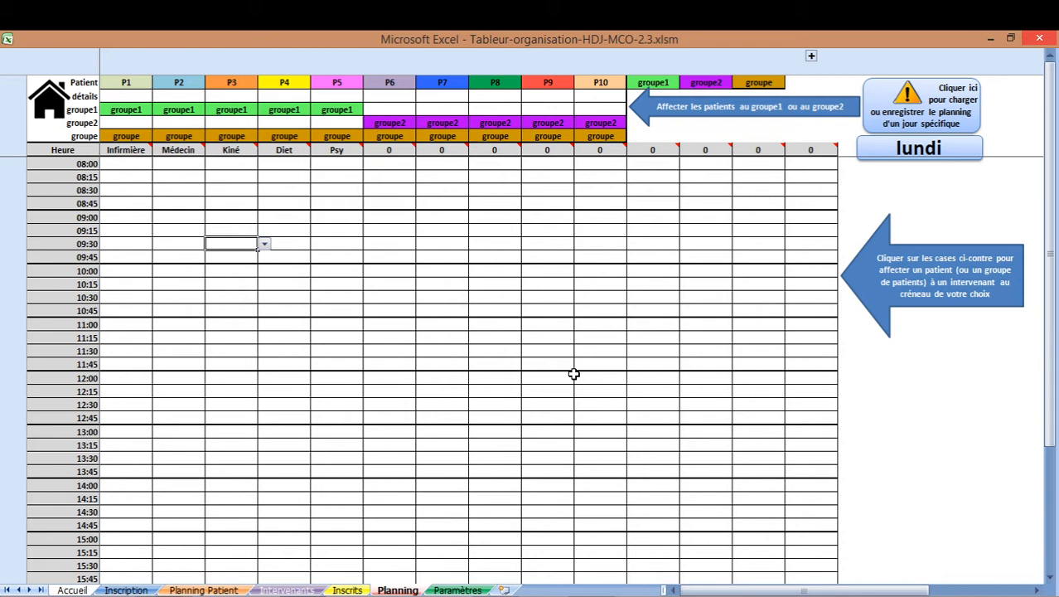
Assign patient P1 to Infirmière at 09:00, Médecin at 09:15 and Kiné at 09:30 in the lundi planning
{"action": "left_click", "coordinate": [146, 219]}
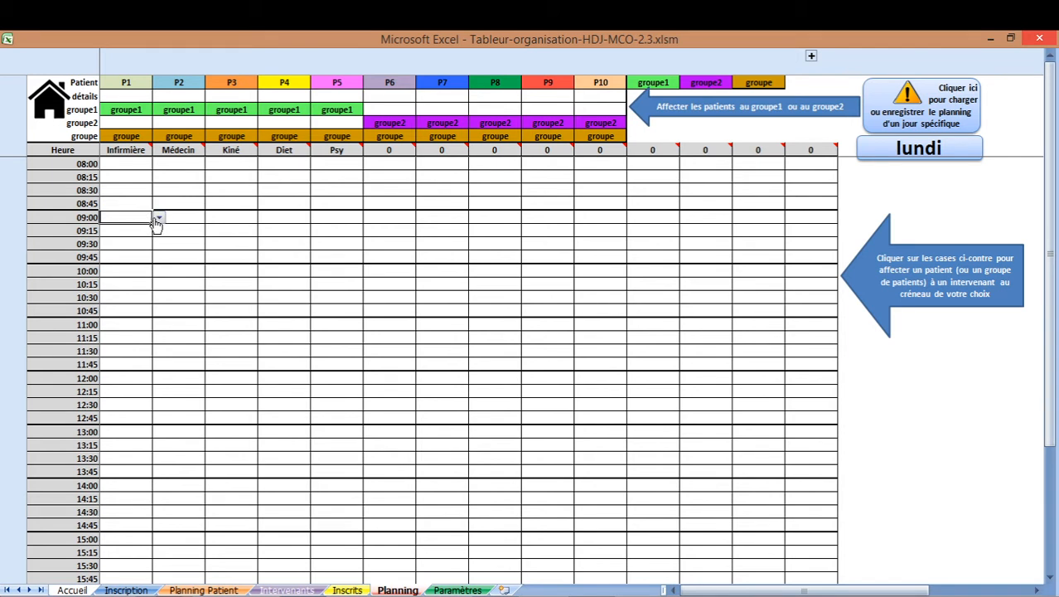
{"action": "left_click", "coordinate": [158, 218]}
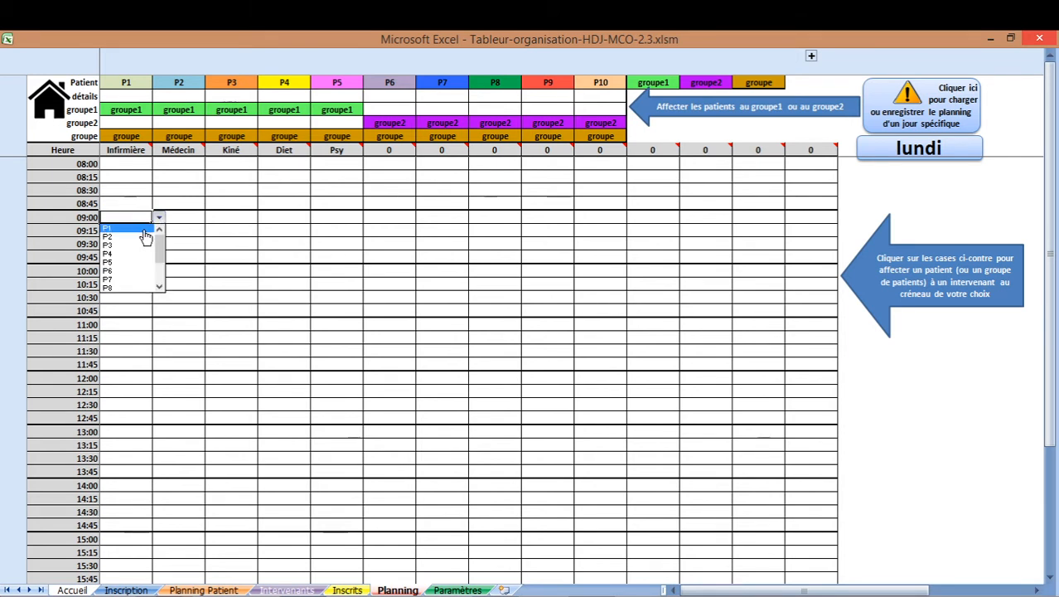
{"action": "left_click", "coordinate": [144, 228]}
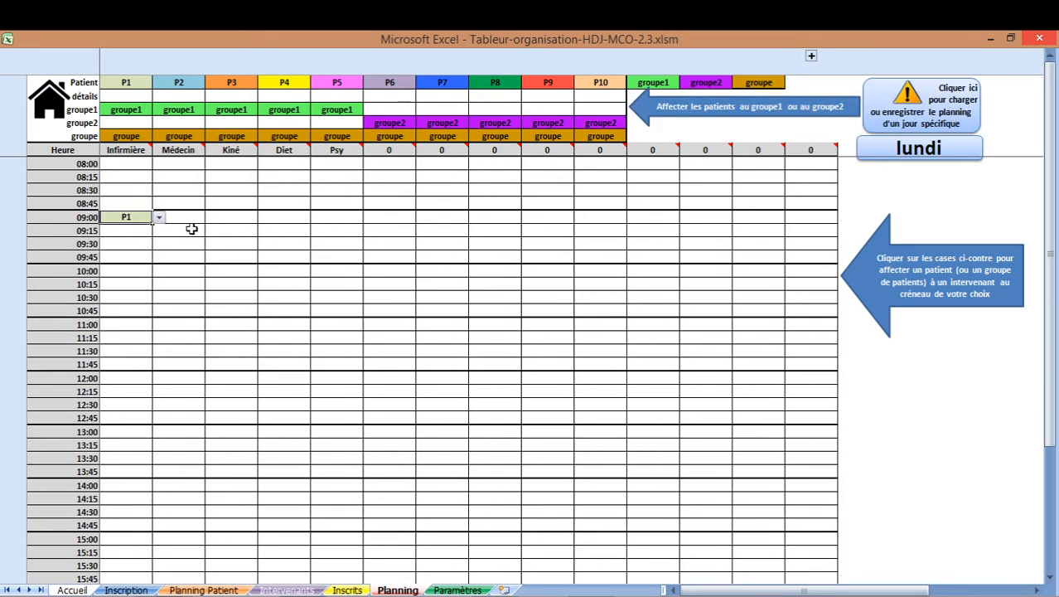
{"action": "left_click", "coordinate": [191, 231]}
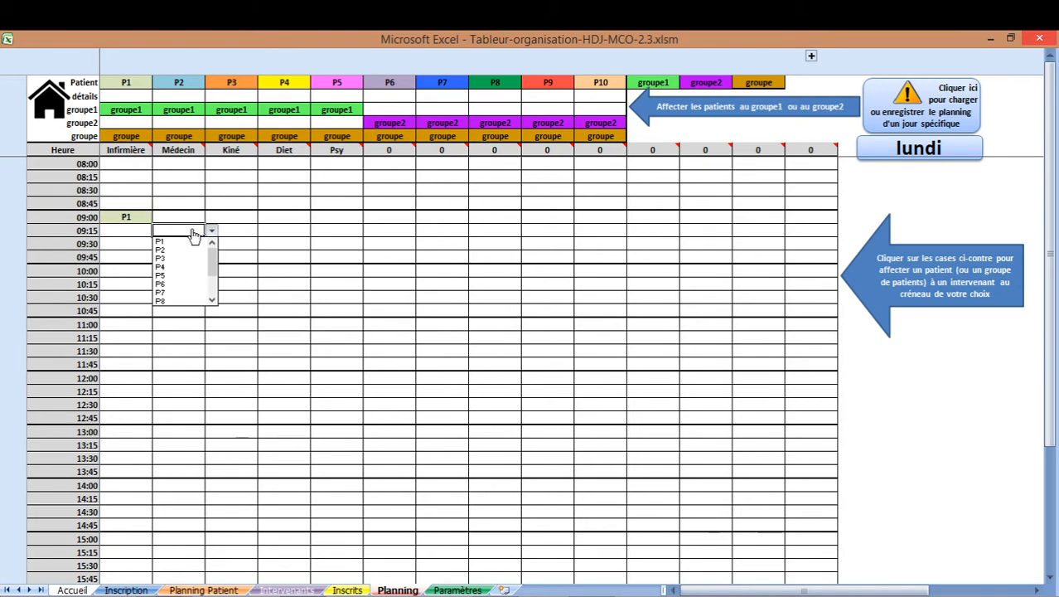
{"action": "left_click", "coordinate": [191, 240]}
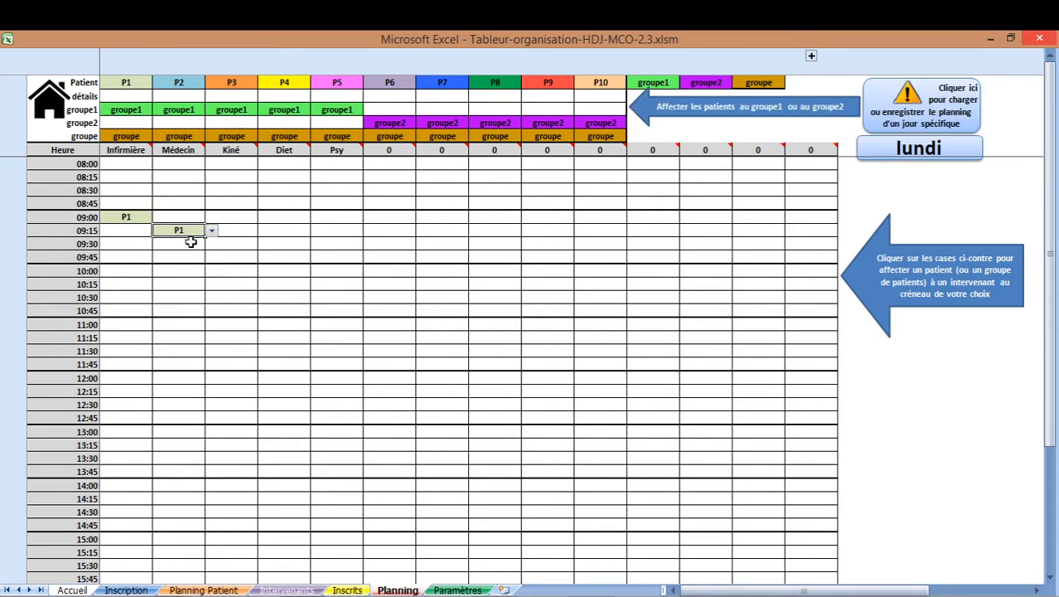
{"action": "left_click", "coordinate": [239, 243]}
{"action": "left_click", "coordinate": [240, 254]}
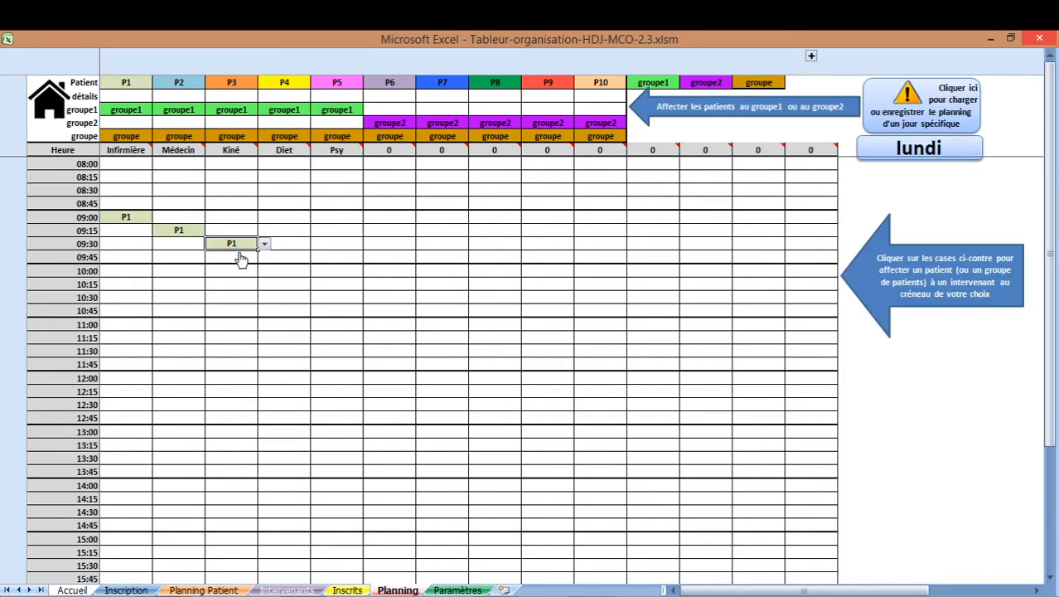
Assign patient P1 to Diet at 09:45 and Psy at 10:00 in the lundi planning
{"action": "left_click", "coordinate": [290, 256]}
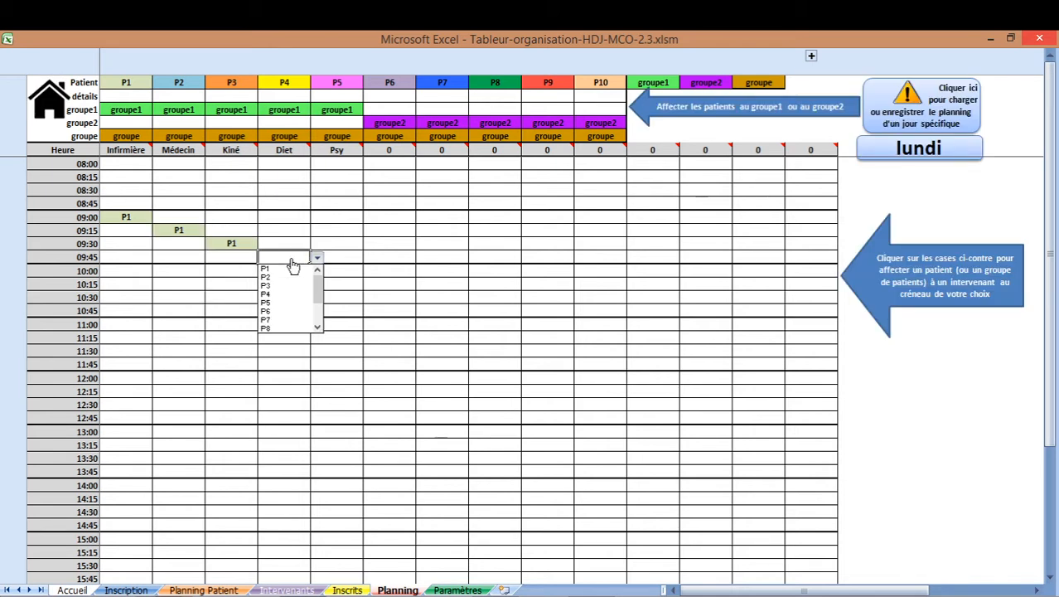
{"action": "left_click", "coordinate": [292, 271]}
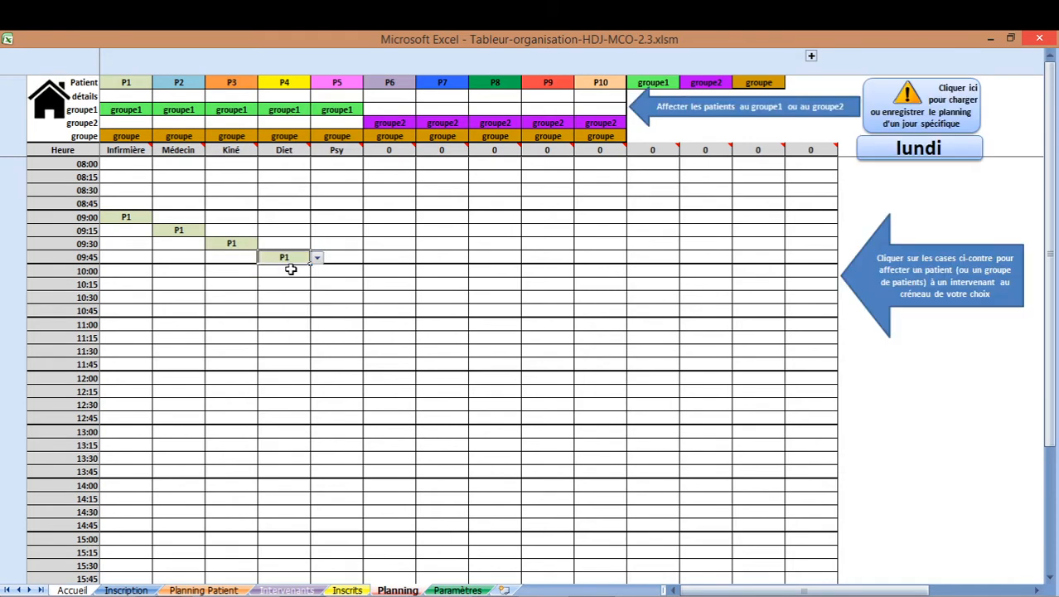
{"action": "left_click", "coordinate": [343, 275]}
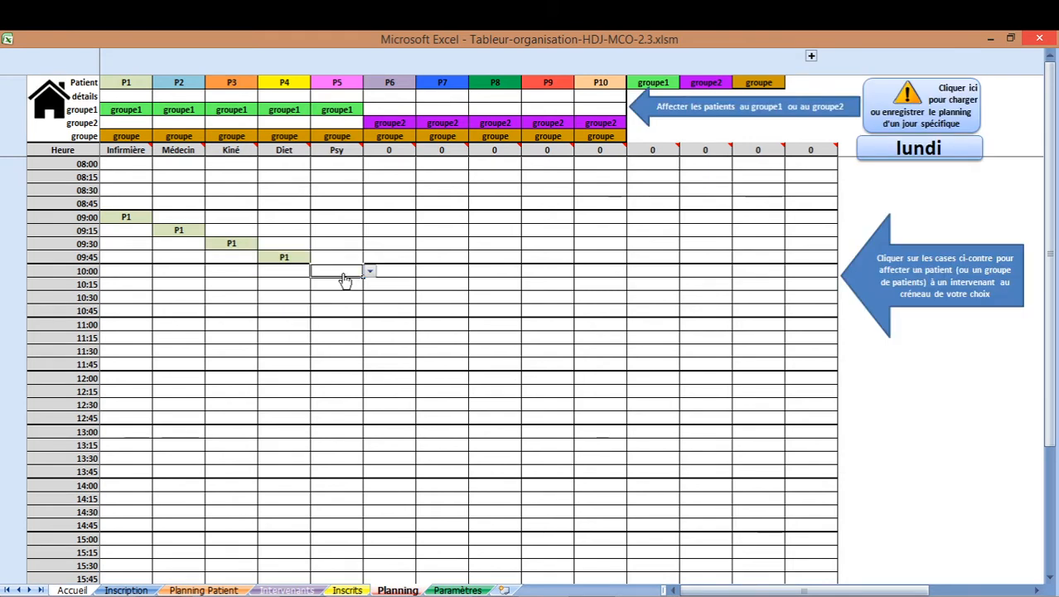
{"action": "left_click", "coordinate": [368, 272]}
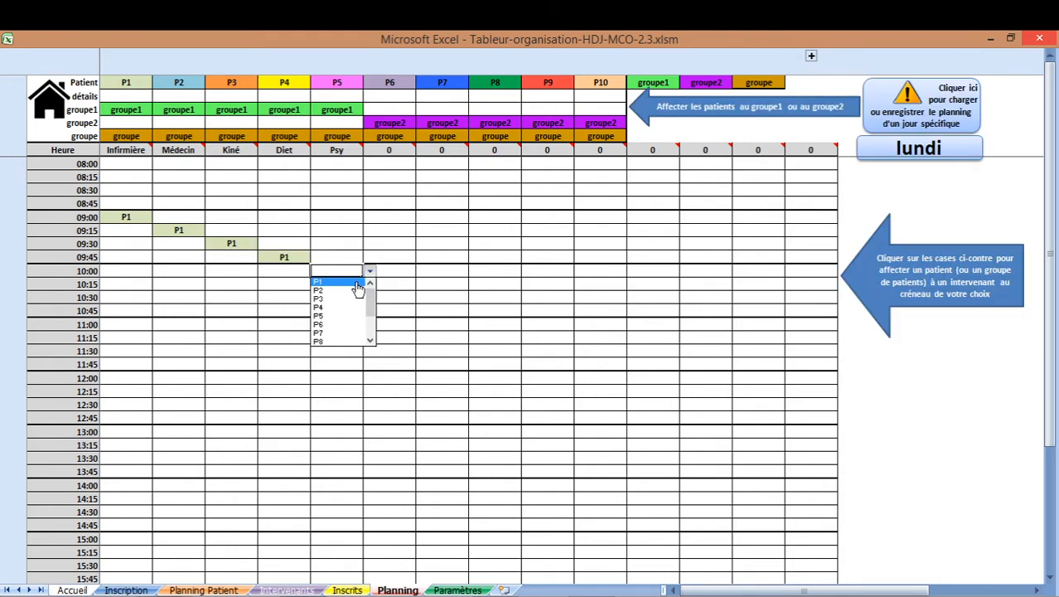
{"action": "left_click", "coordinate": [348, 282]}
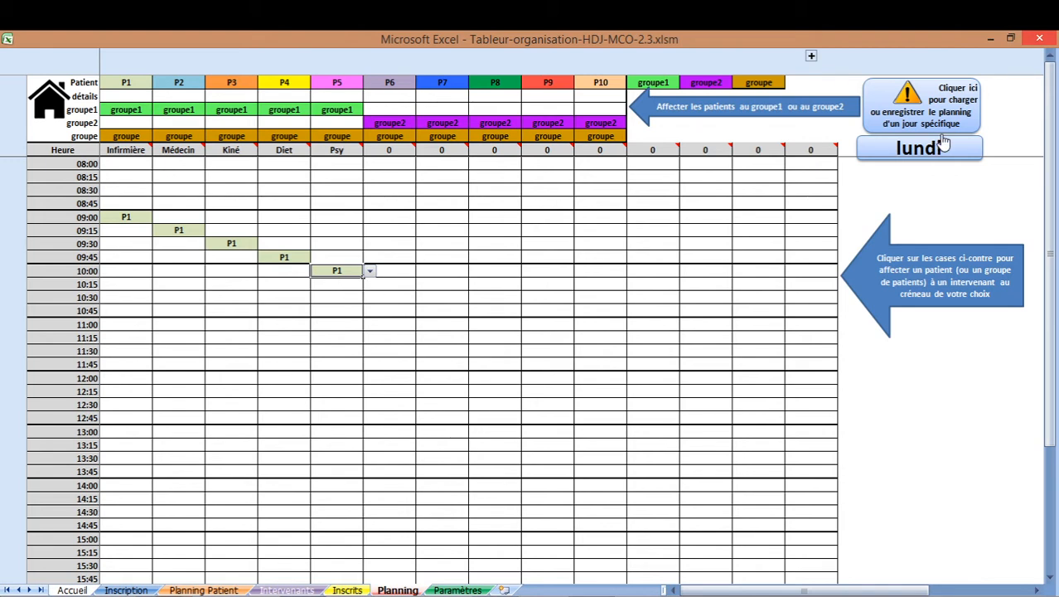
Save the displayed planning for lundi, confirming that any existing save for that day is overwritten
{"action": "left_click", "coordinate": [958, 114]}
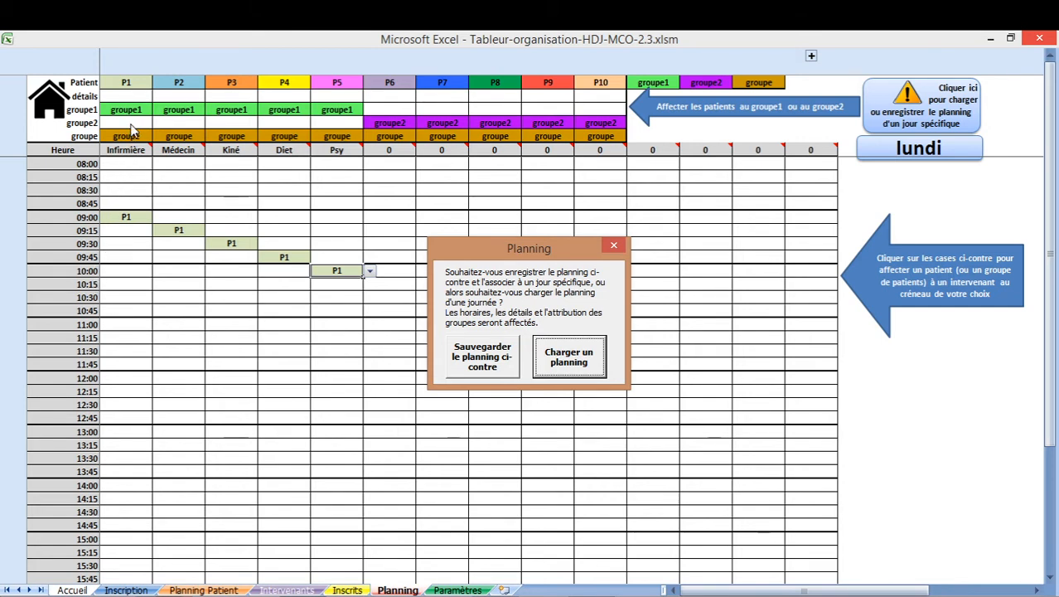
{"action": "left_click", "coordinate": [478, 354]}
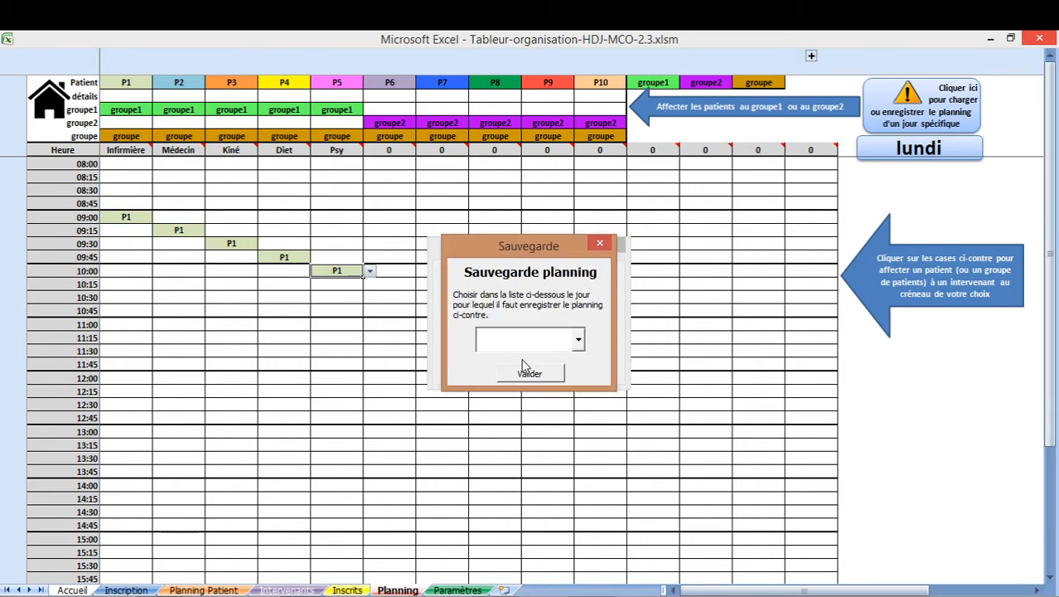
{"action": "left_click", "coordinate": [579, 339]}
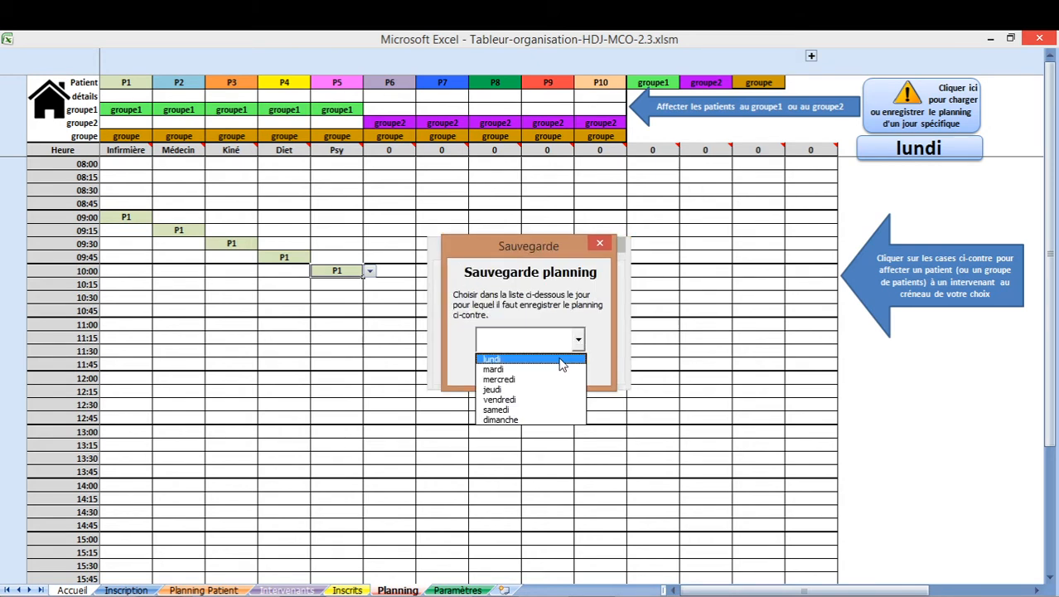
{"action": "left_click", "coordinate": [561, 361]}
{"action": "left_click", "coordinate": [543, 375]}
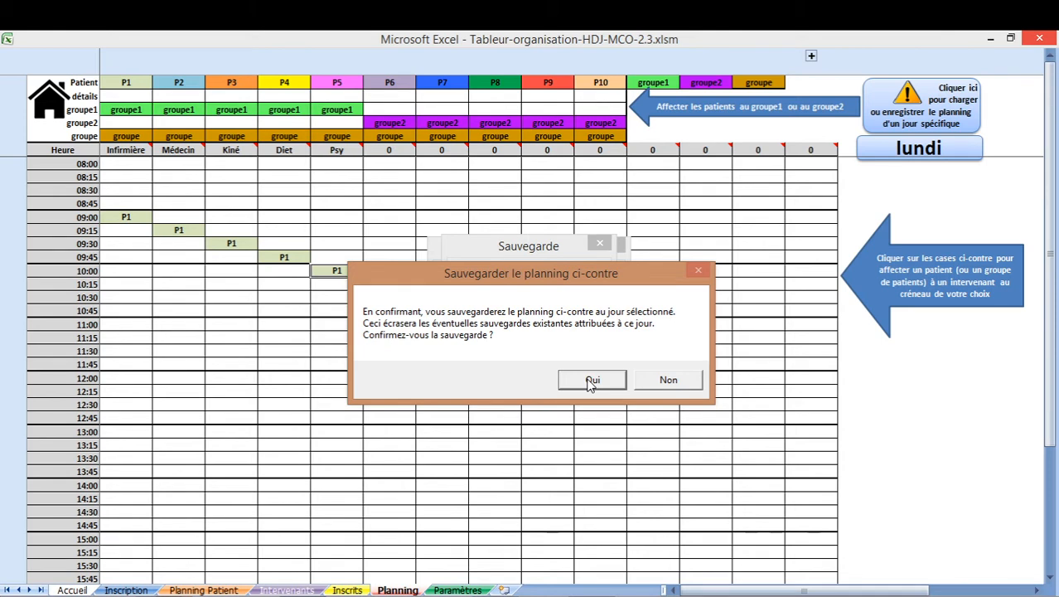
{"action": "left_click", "coordinate": [591, 382]}
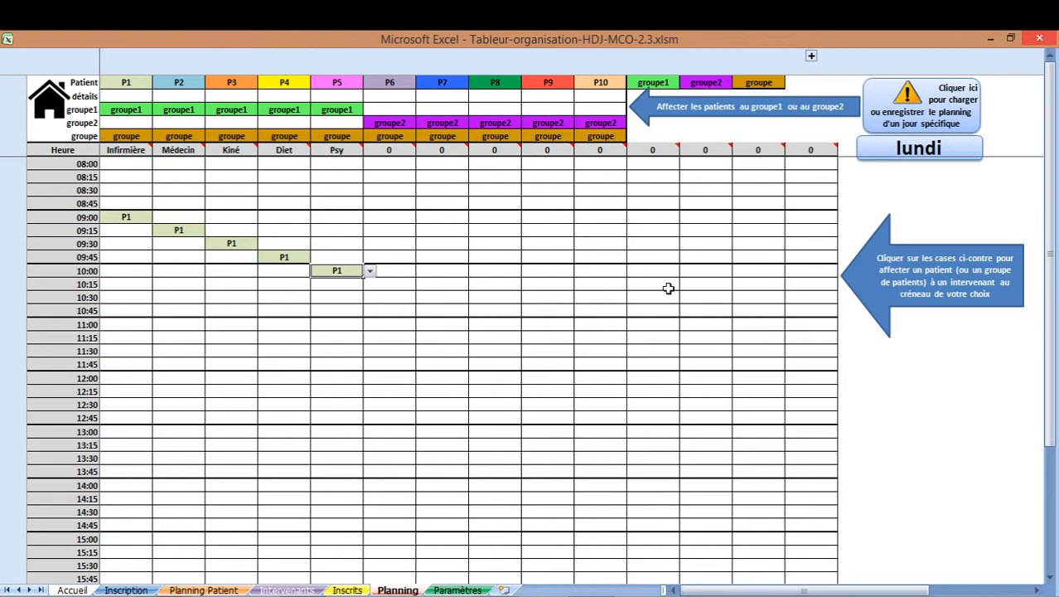
Load the mercredi planning in place of the displayed one and confirm the overwrite
{"action": "left_click", "coordinate": [903, 121]}
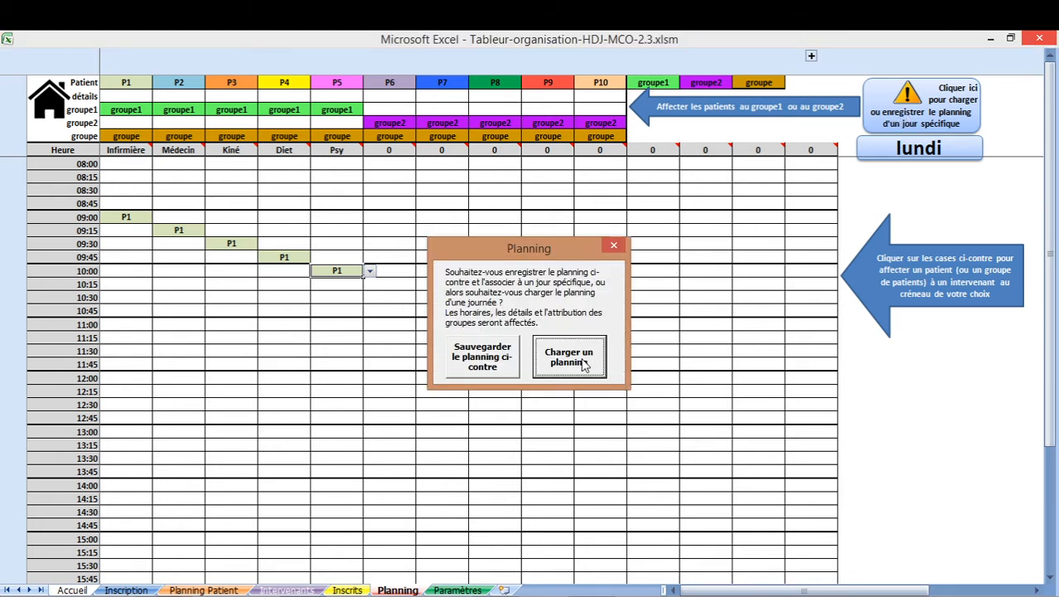
{"action": "left_click", "coordinate": [586, 365]}
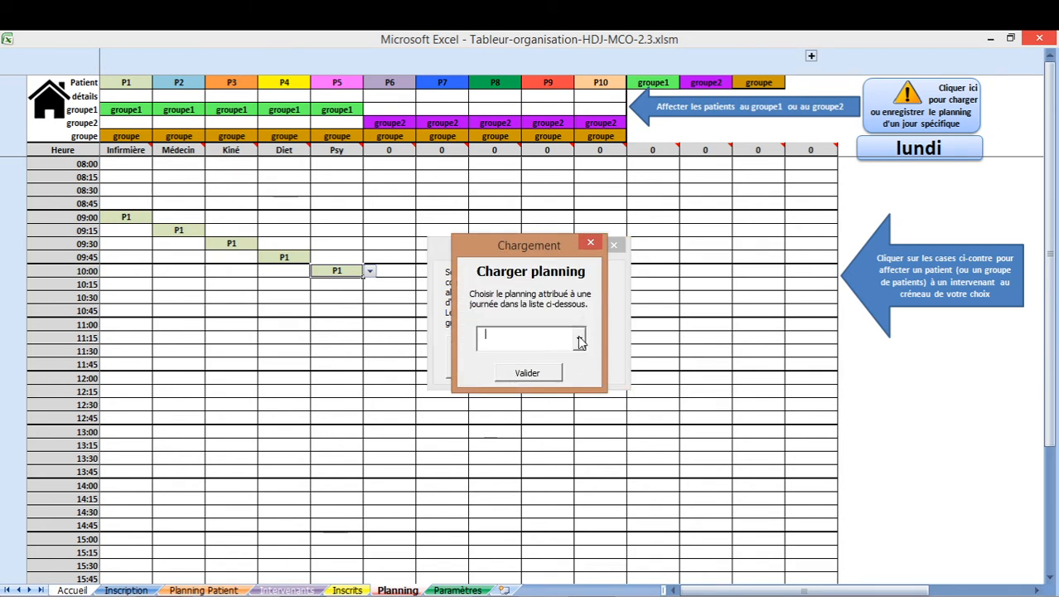
{"action": "left_click", "coordinate": [580, 342]}
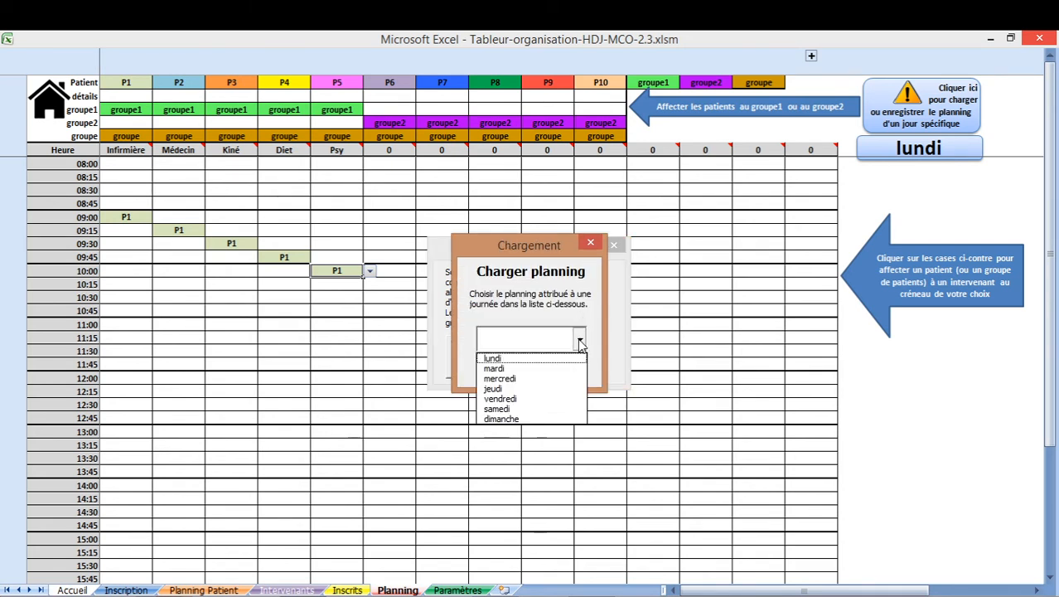
{"action": "left_click", "coordinate": [541, 380]}
{"action": "left_click", "coordinate": [546, 374]}
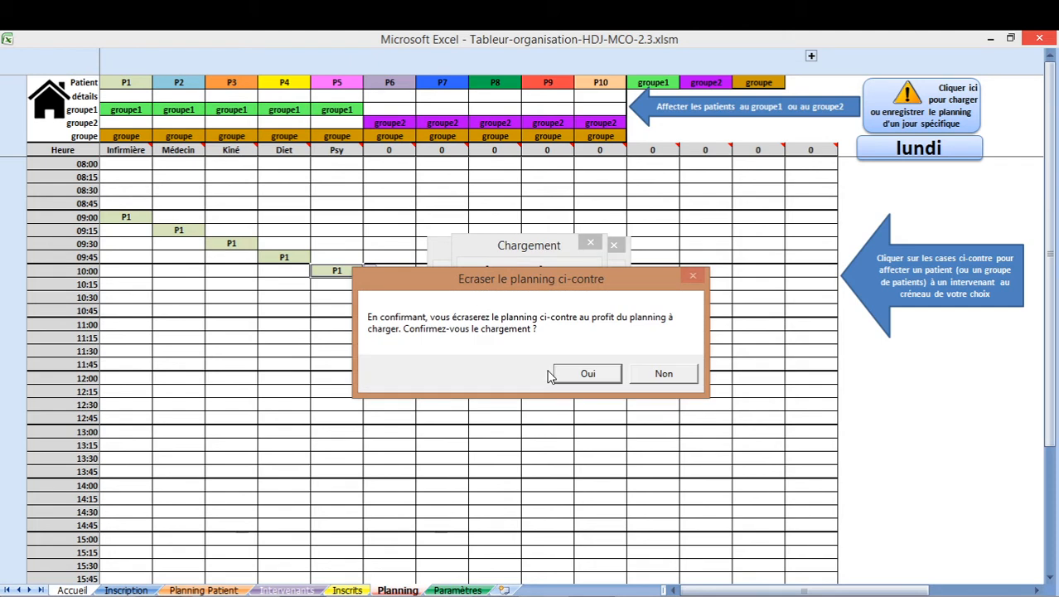
{"action": "left_click", "coordinate": [569, 375]}
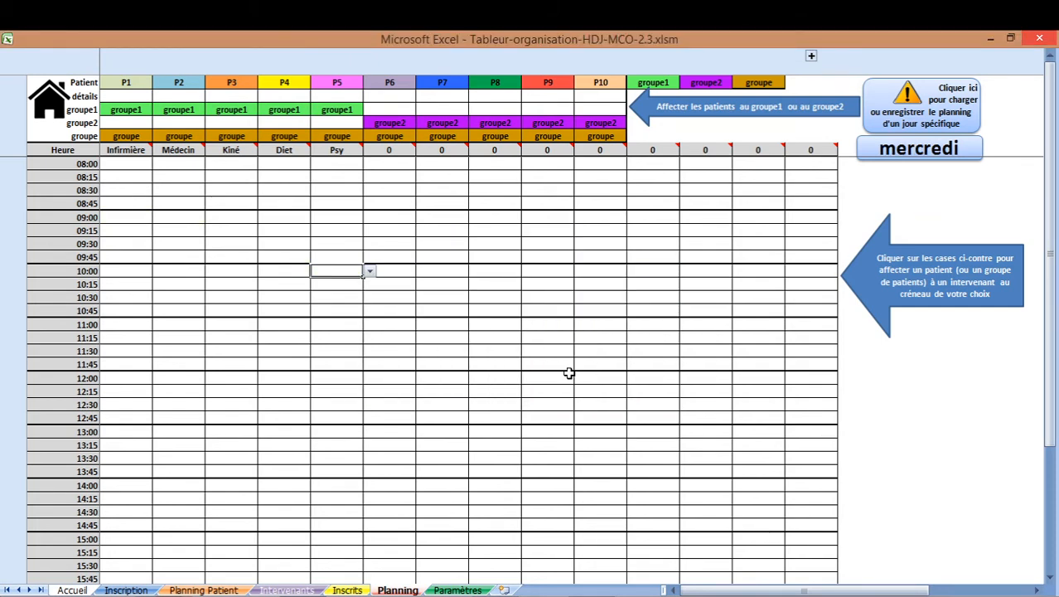
Check the number of places per day in the Paramètres sheet and return to the general planning
{"action": "left_click", "coordinate": [58, 112]}
{"action": "left_click", "coordinate": [699, 442]}
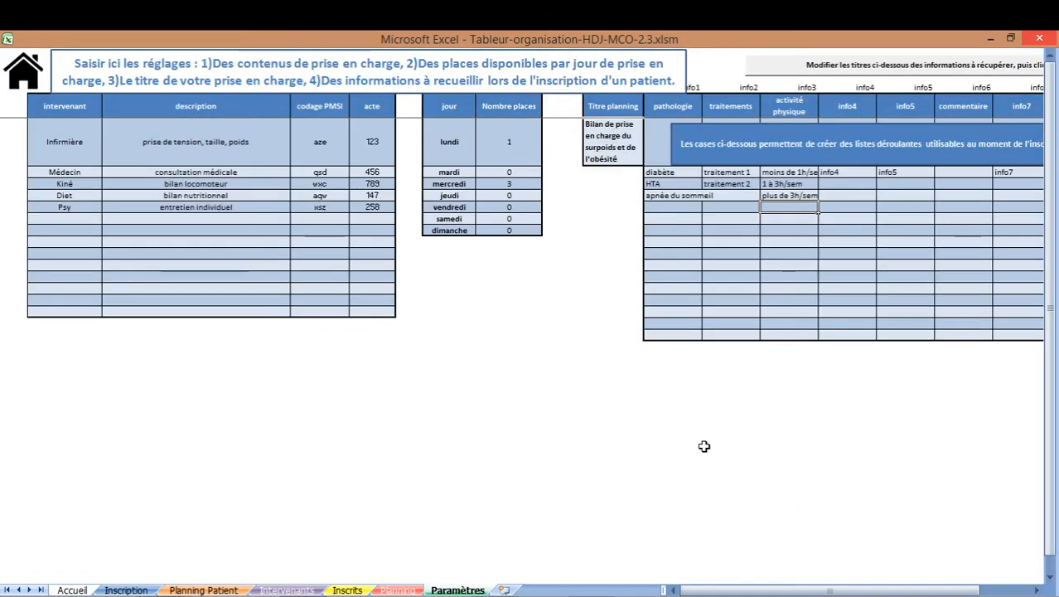
{"action": "left_click", "coordinate": [30, 74]}
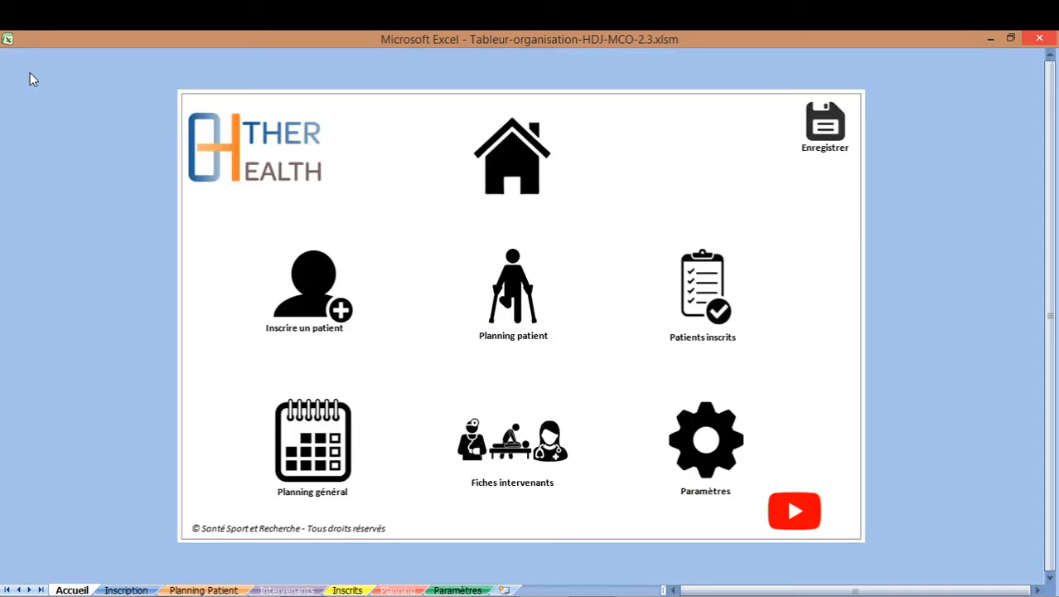
{"action": "left_click", "coordinate": [318, 467]}
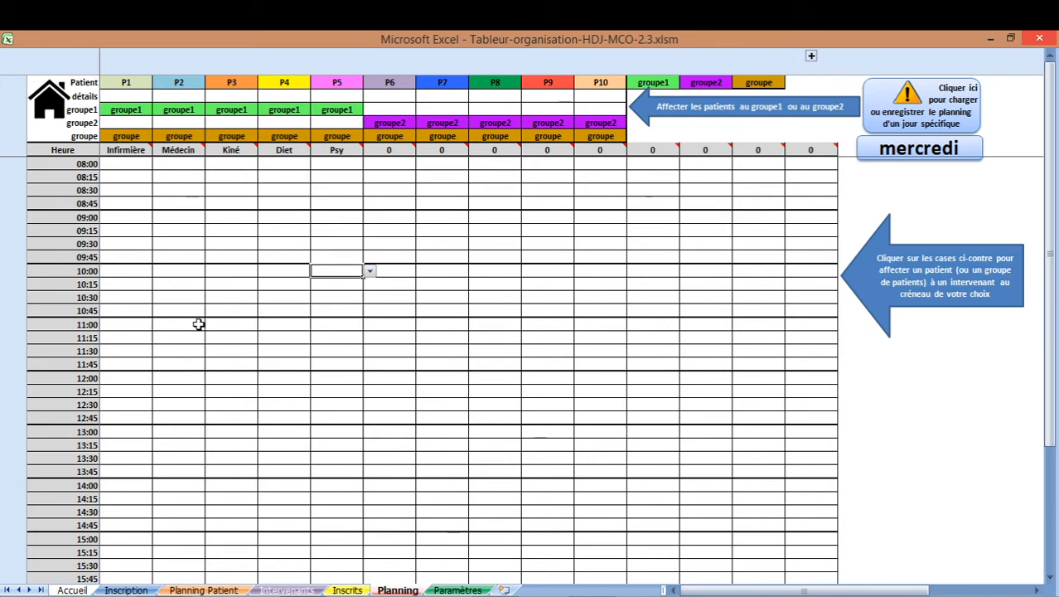
Assign patient P1 to Infirmière at 09:00 in the mercredi planning
{"action": "left_click", "coordinate": [148, 218]}
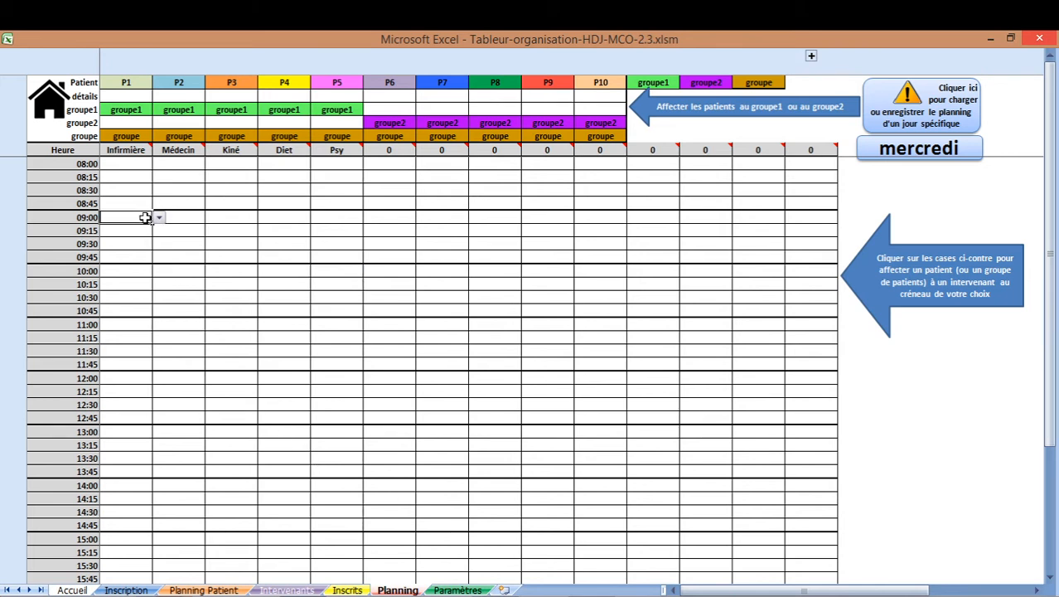
{"action": "left_click", "coordinate": [158, 220]}
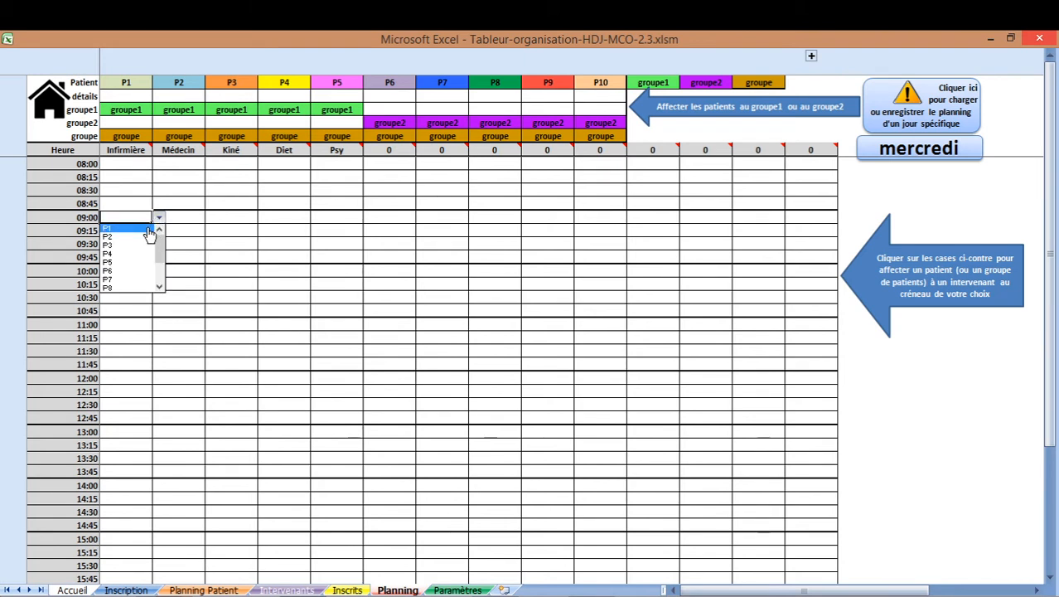
{"action": "left_click", "coordinate": [148, 229]}
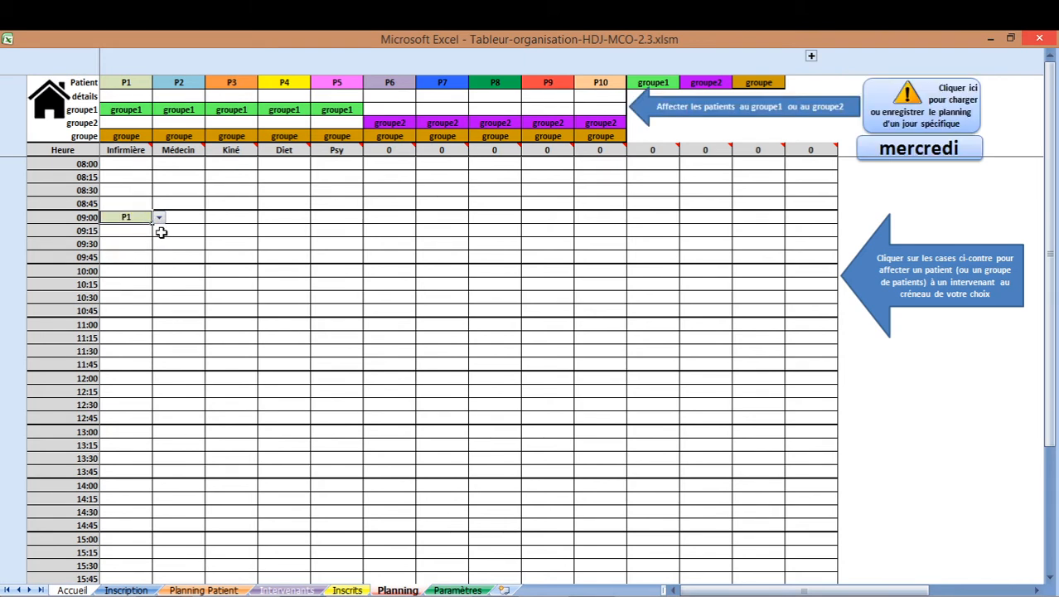
Assign patient P1 to Médecin at 09:15 and to Kiné at 09:30 in the mercredi planning
{"action": "left_click", "coordinate": [164, 232]}
{"action": "left_click", "coordinate": [171, 240]}
{"action": "left_click", "coordinate": [170, 242]}
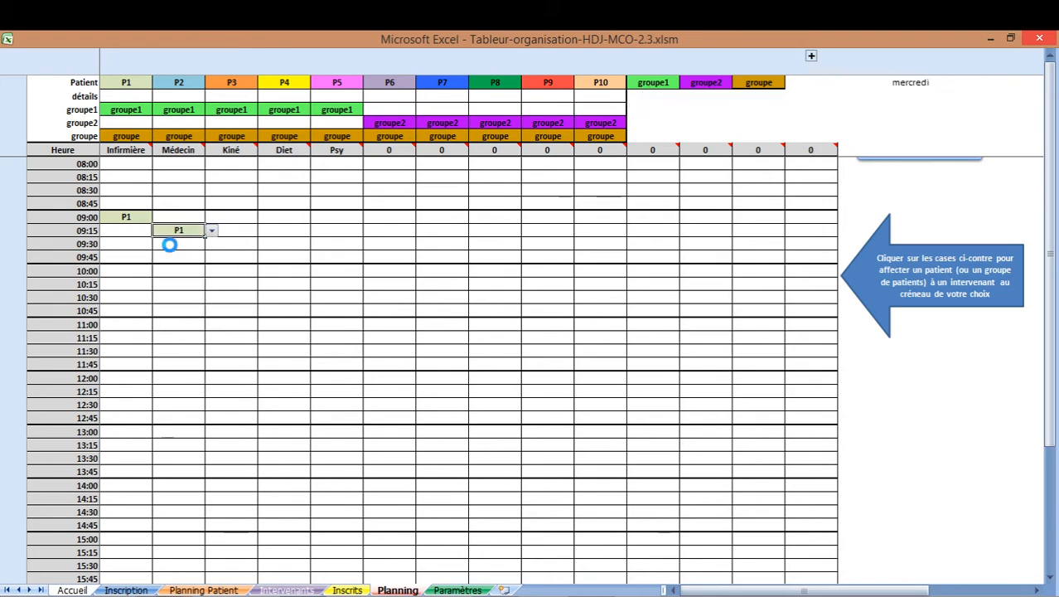
{"action": "left_click", "coordinate": [232, 246]}
{"action": "left_click", "coordinate": [231, 247]}
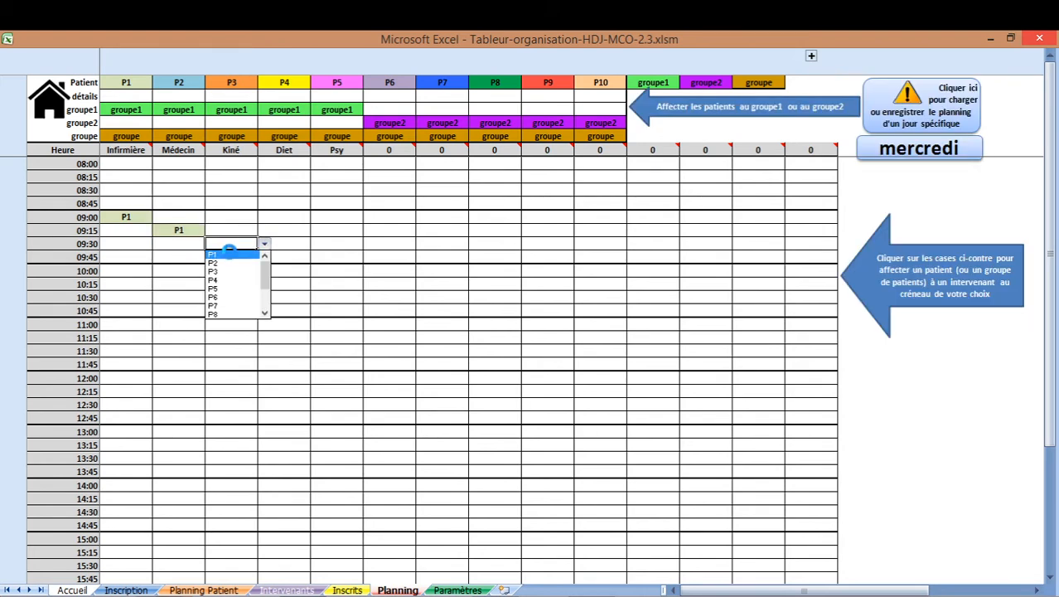
{"action": "left_click", "coordinate": [229, 248]}
Assign patient P1 to Diet at 09:45 and to Psy at 10:00
{"action": "left_click", "coordinate": [288, 259]}
{"action": "left_click", "coordinate": [288, 259]}
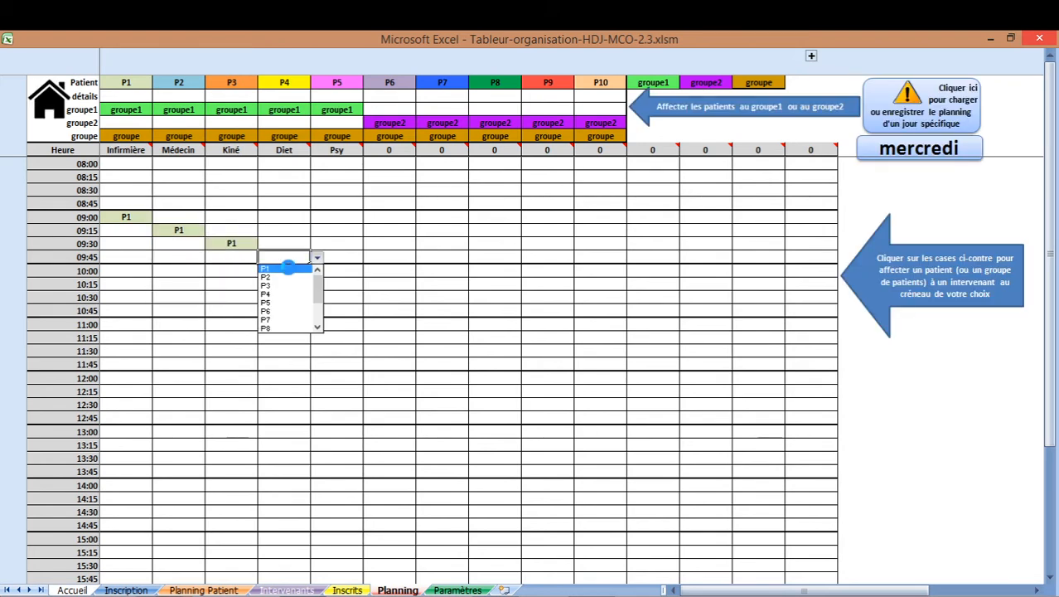
{"action": "left_click", "coordinate": [294, 266]}
{"action": "left_click", "coordinate": [339, 271]}
{"action": "left_click", "coordinate": [339, 271]}
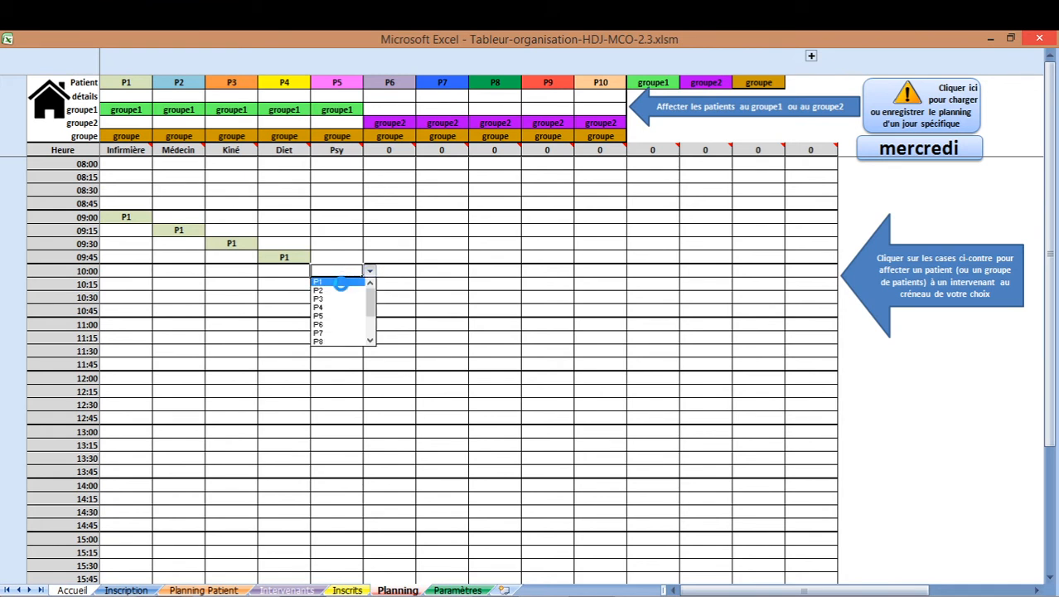
{"action": "left_click", "coordinate": [339, 278]}
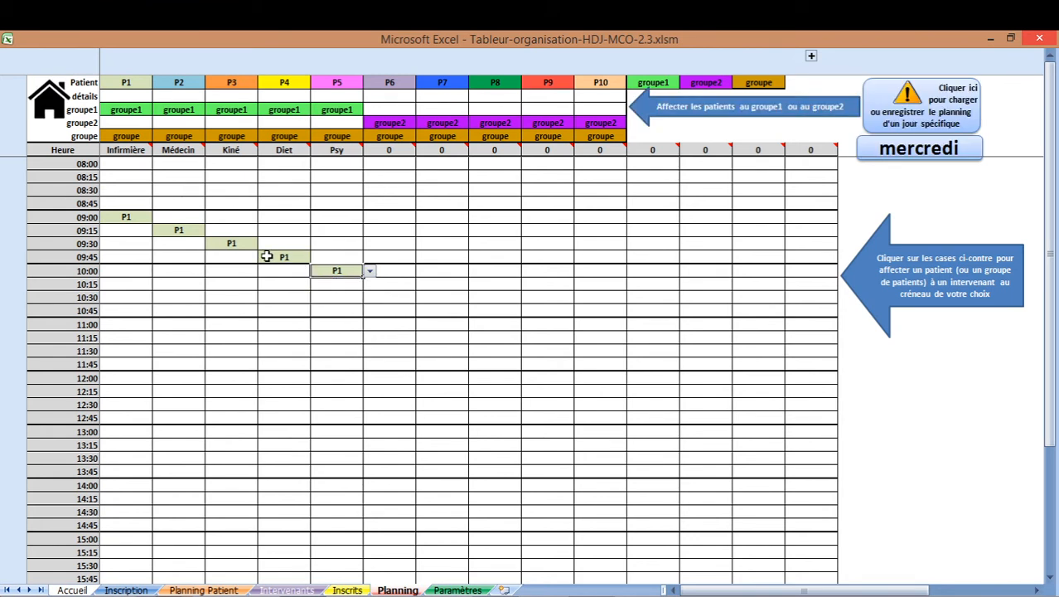
Assign patient P2 to Infirmière at 09:15, Médecin at 09:30 and Kiné at 09:45
{"action": "left_click", "coordinate": [132, 230]}
{"action": "left_click", "coordinate": [130, 249]}
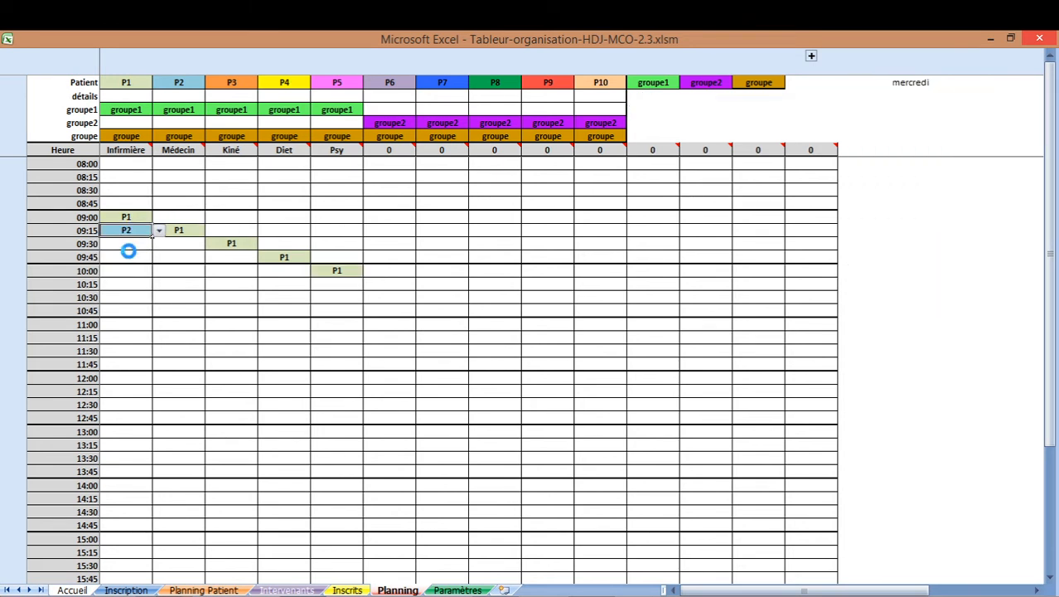
{"action": "left_click", "coordinate": [183, 245]}
{"action": "left_click", "coordinate": [185, 262]}
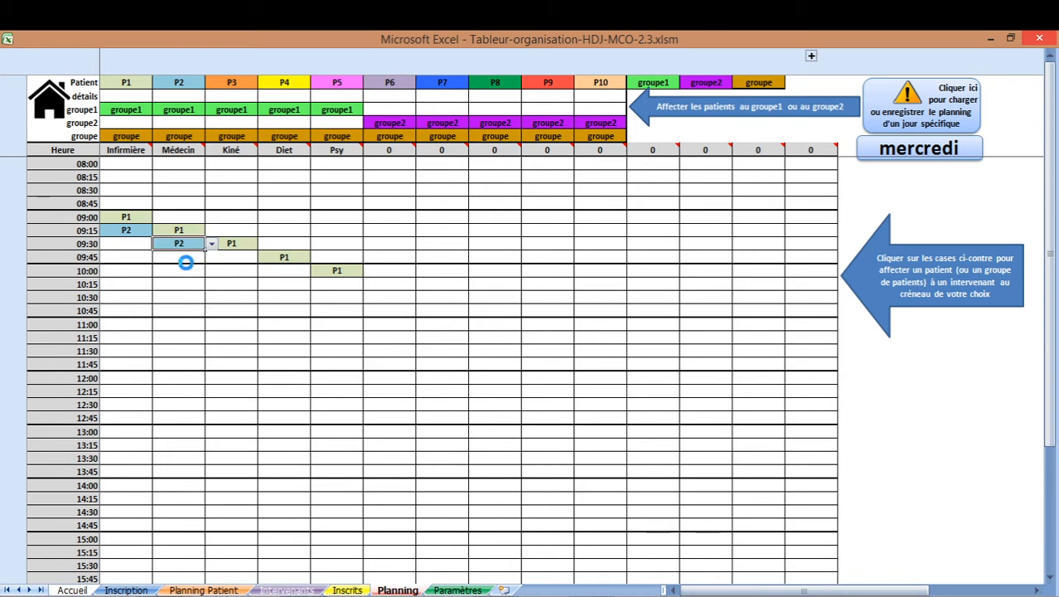
{"action": "left_click", "coordinate": [235, 259]}
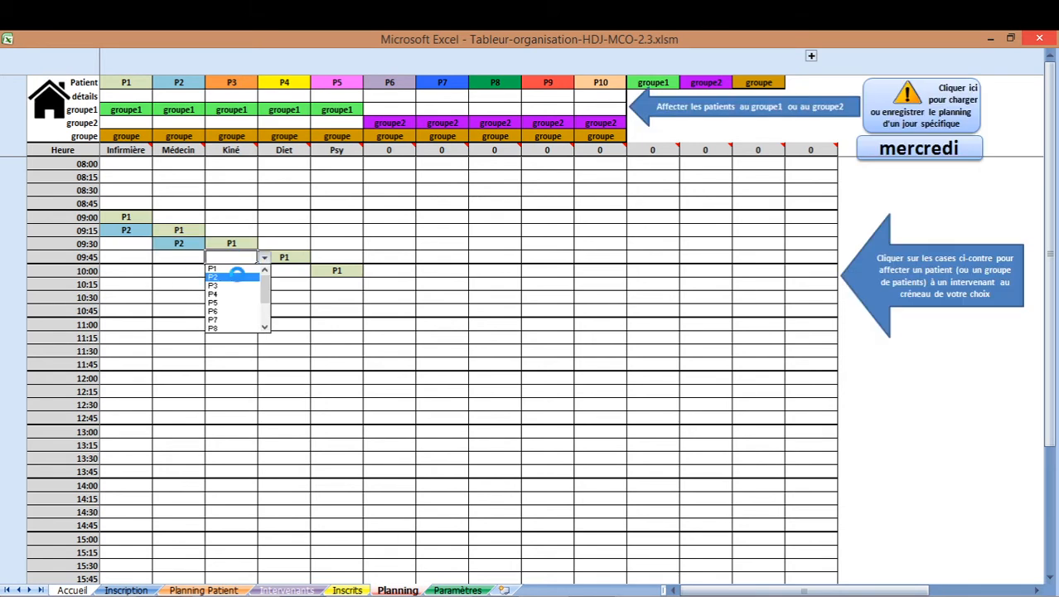
{"action": "left_click", "coordinate": [236, 276]}
Assign patient P2 to Diet at 10:00 and to Psy at 10:15
{"action": "left_click", "coordinate": [290, 270]}
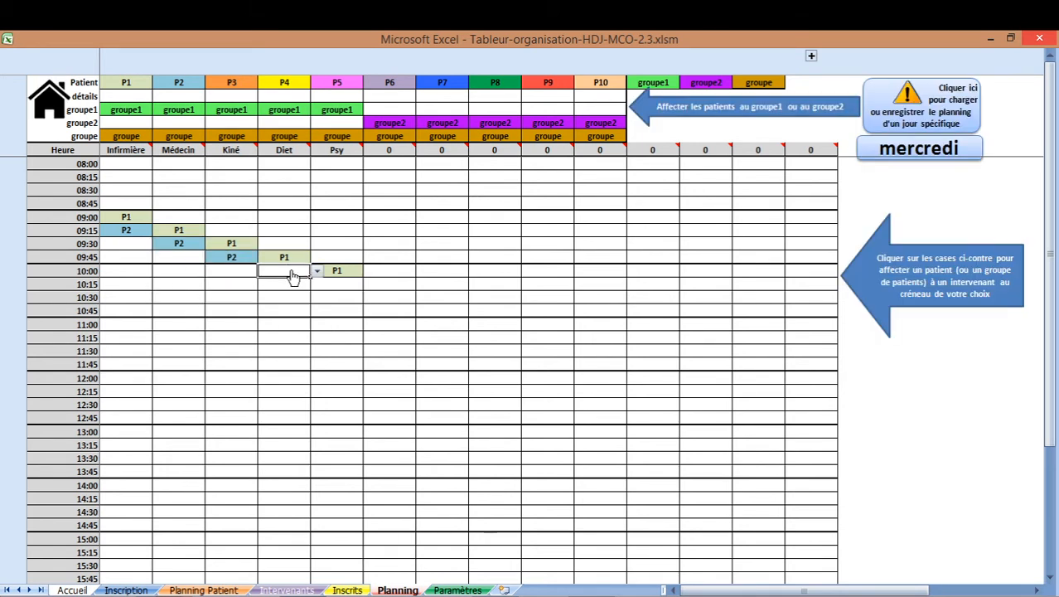
{"action": "left_click", "coordinate": [292, 276]}
{"action": "left_click", "coordinate": [293, 290]}
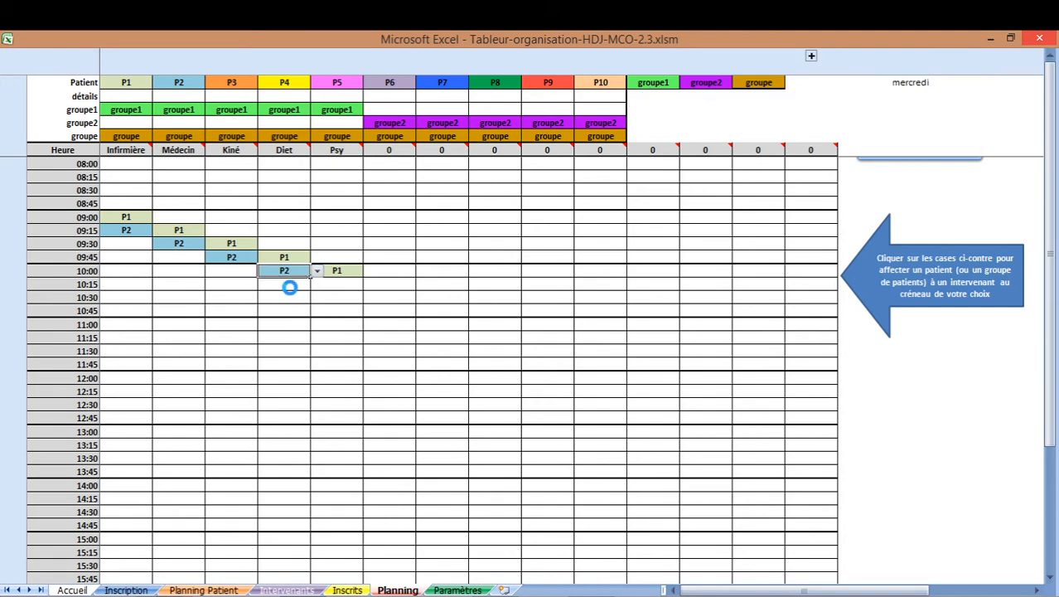
{"action": "left_click", "coordinate": [335, 287]}
{"action": "left_click", "coordinate": [337, 286]}
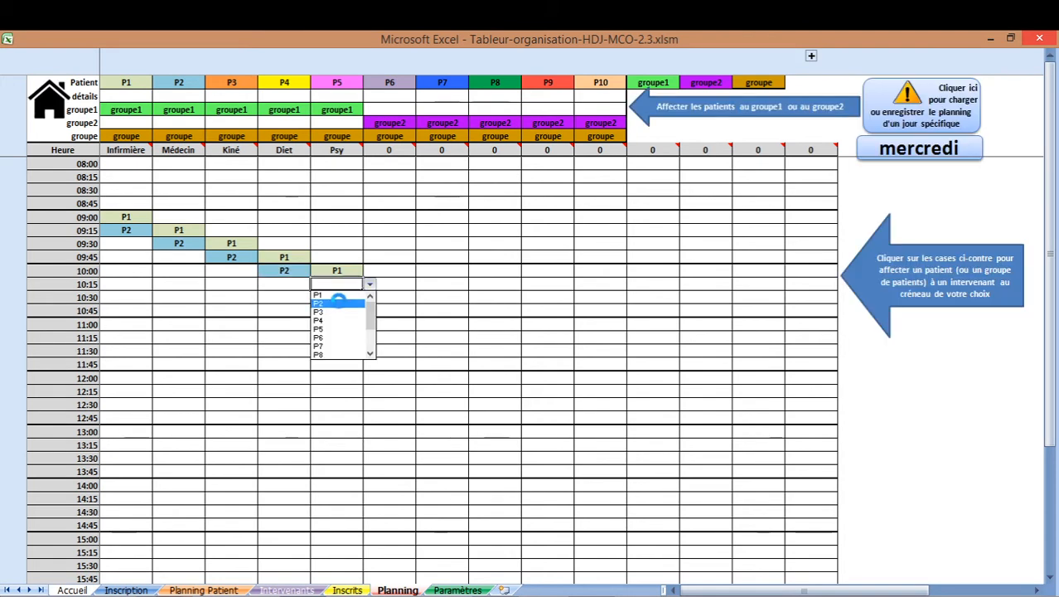
{"action": "left_click", "coordinate": [338, 302]}
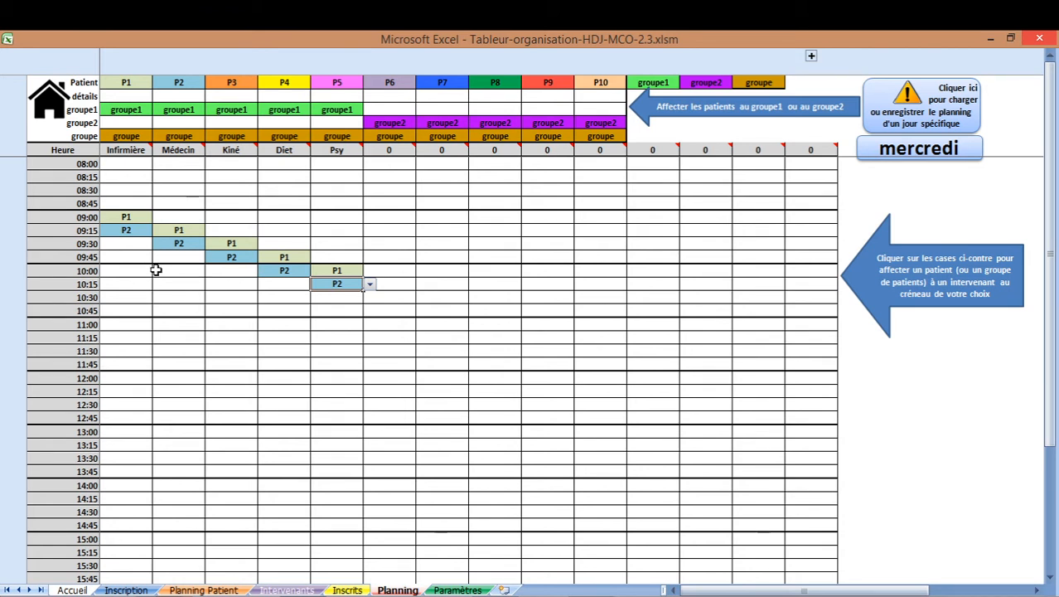
Assign patient P3 to Infirmière at 09:30 and to Médecin at 09:45
{"action": "left_click", "coordinate": [138, 244]}
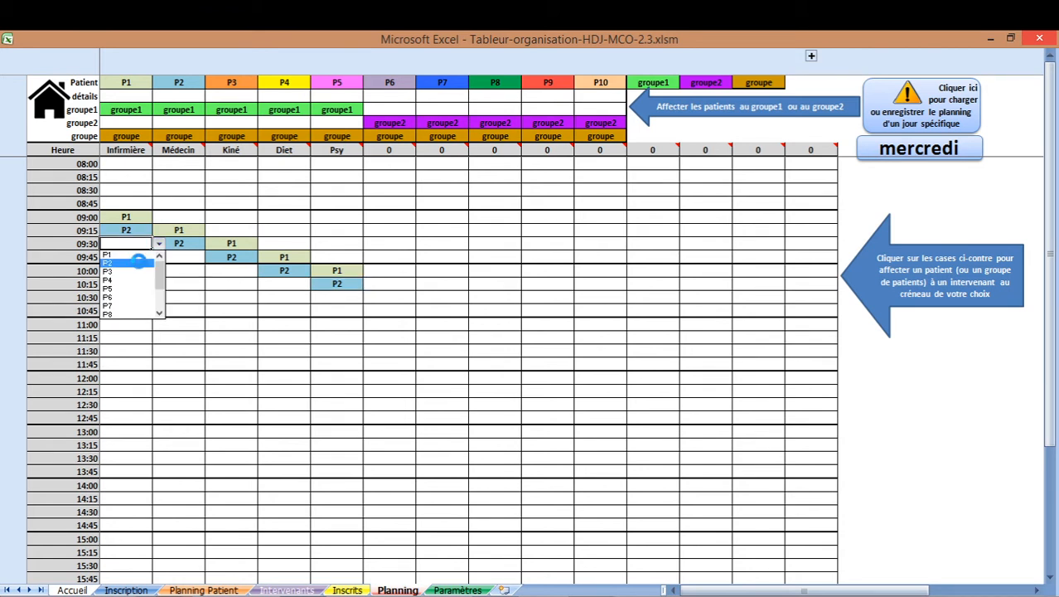
{"action": "left_click", "coordinate": [116, 267]}
{"action": "left_click", "coordinate": [183, 258]}
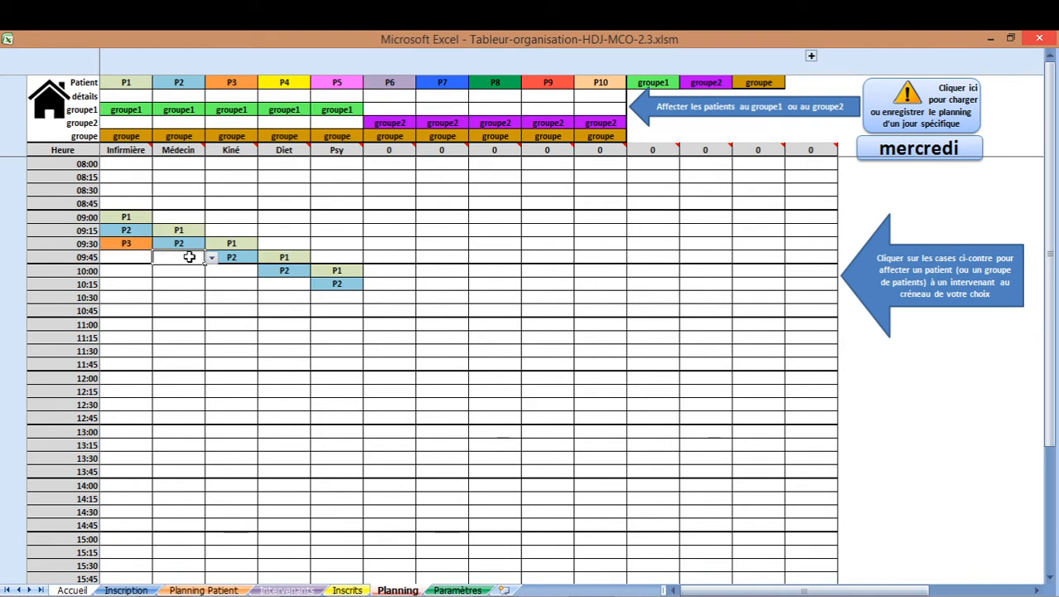
{"action": "left_click", "coordinate": [185, 286]}
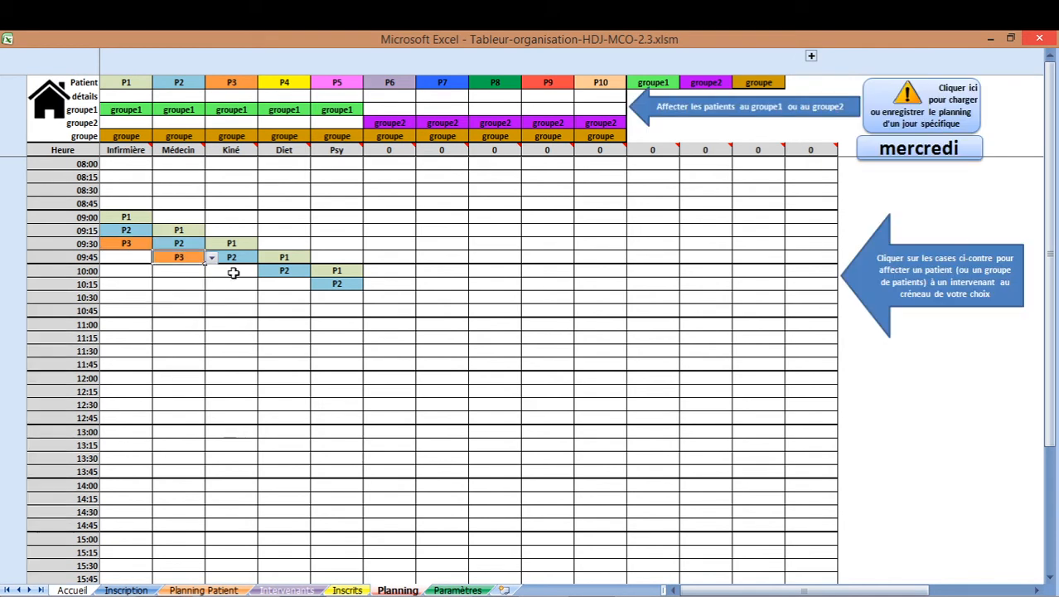
Assign patient P3 to Kiné at 10:00 and to Diet at 10:15
{"action": "left_click", "coordinate": [240, 273]}
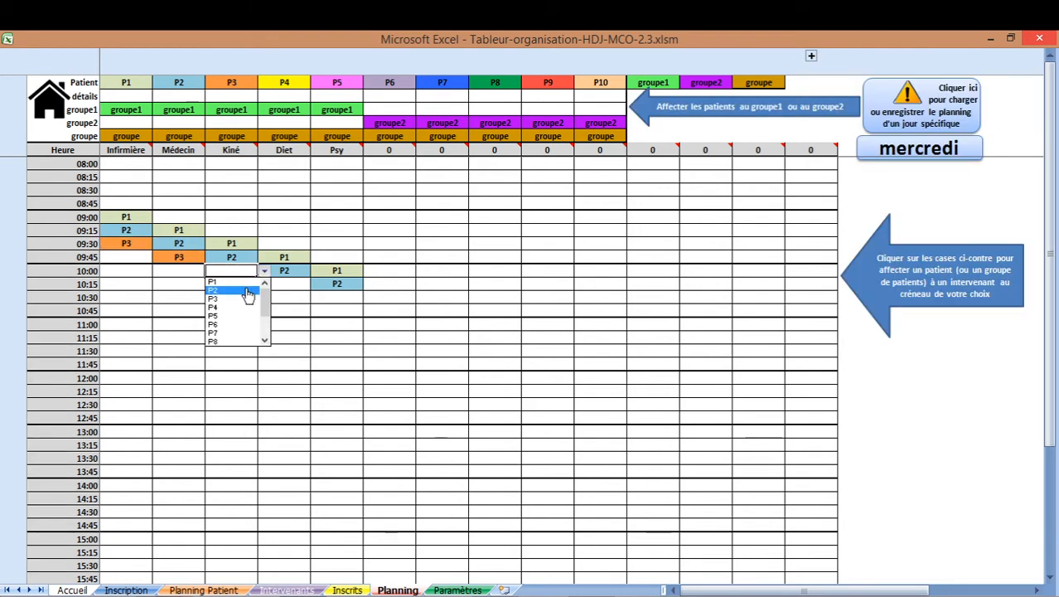
{"action": "left_click", "coordinate": [240, 297]}
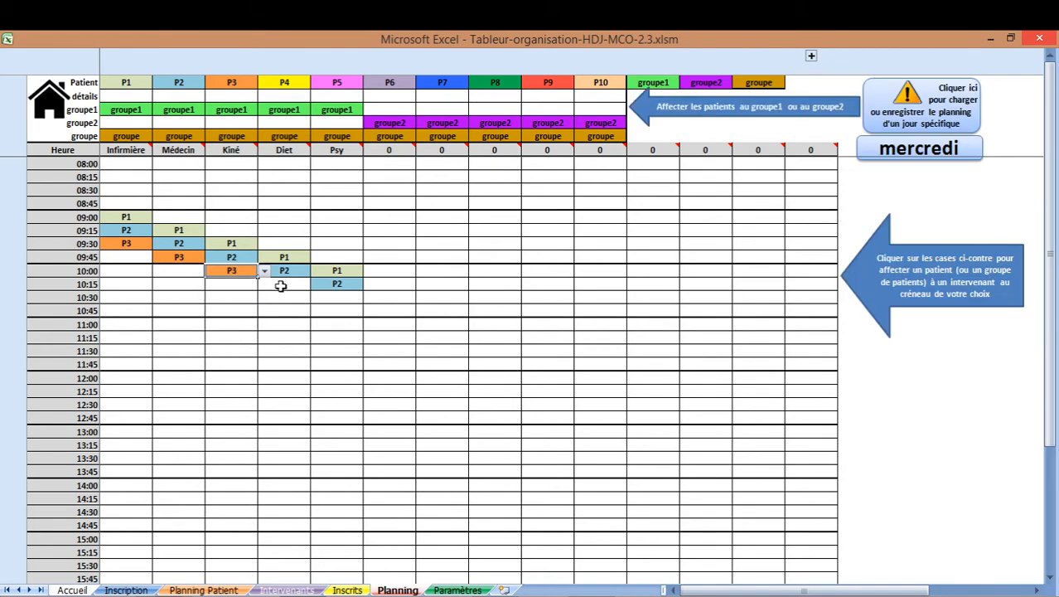
{"action": "left_click", "coordinate": [280, 284]}
{"action": "left_click", "coordinate": [286, 311]}
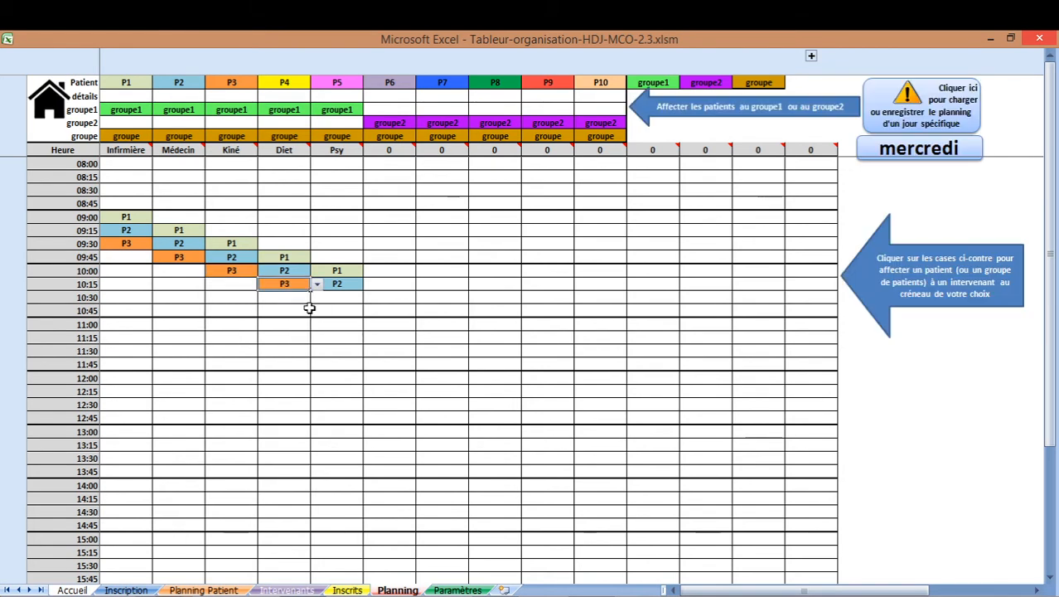
Try assigning patient P3 to Psy at 10:30, and clear that slot again
{"action": "left_click", "coordinate": [332, 307]}
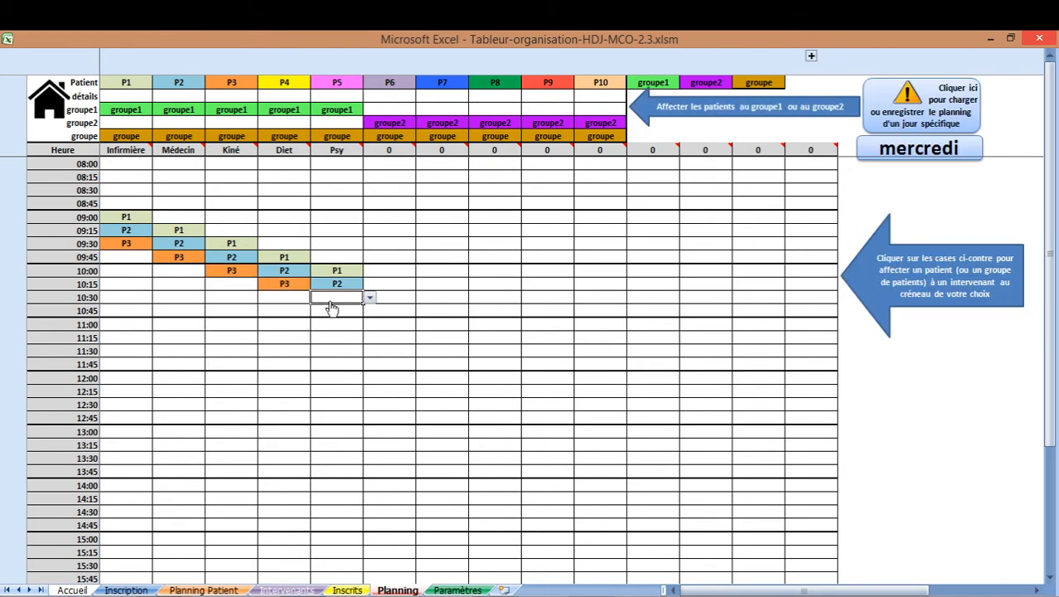
{"action": "left_click", "coordinate": [332, 323]}
{"action": "key", "text": "Delete"}
Try assigning patient P3 to Psy at 09:30, dismiss the warning and clear the slot
{"action": "left_click", "coordinate": [330, 244]}
{"action": "key", "text": "alt+Down"}
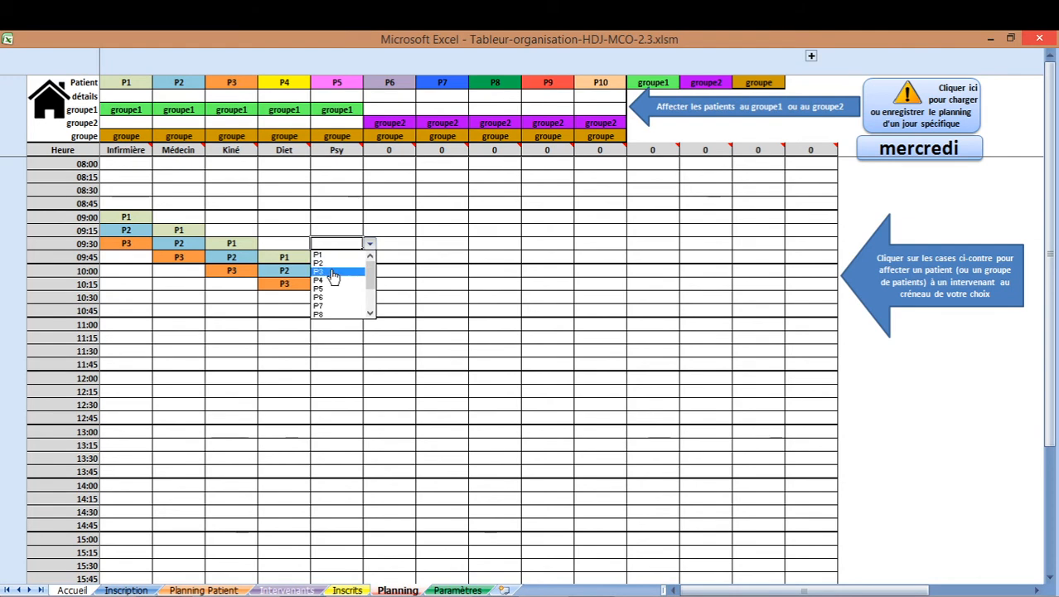
{"action": "left_click", "coordinate": [331, 274]}
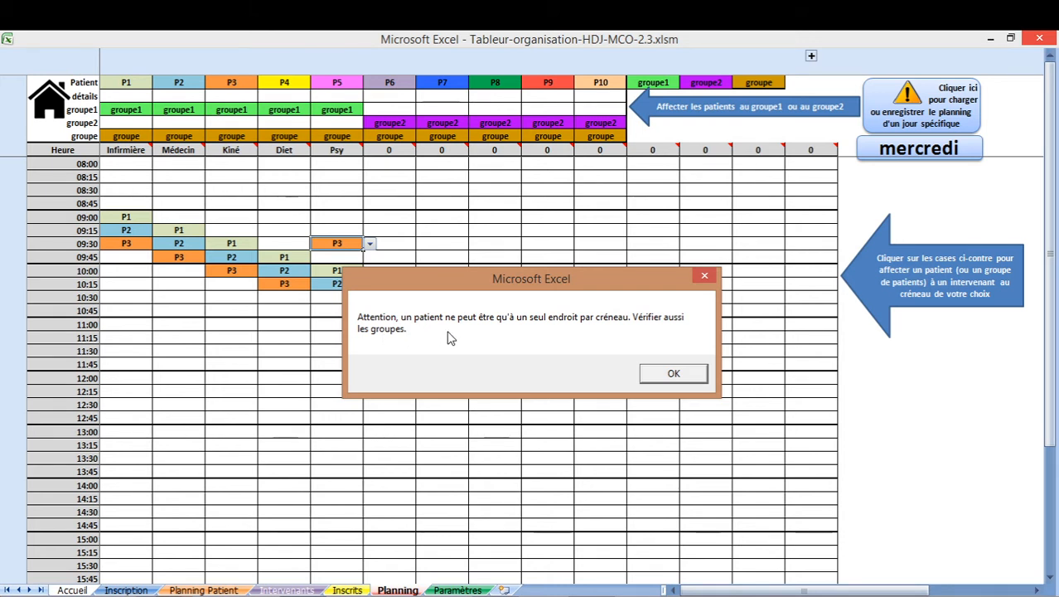
{"action": "left_click", "coordinate": [703, 375]}
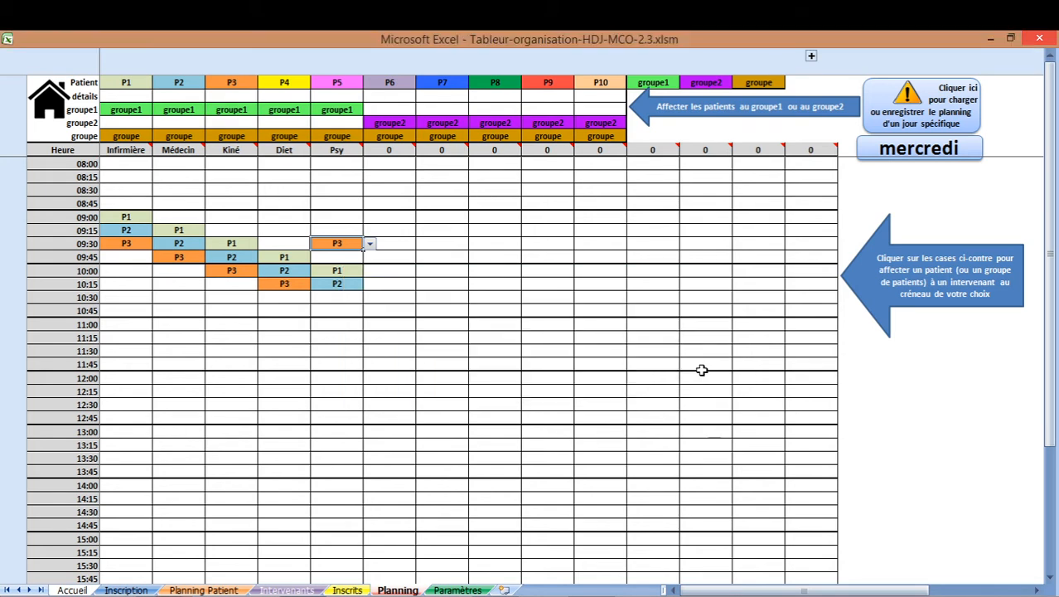
{"action": "key", "text": "Delete"}
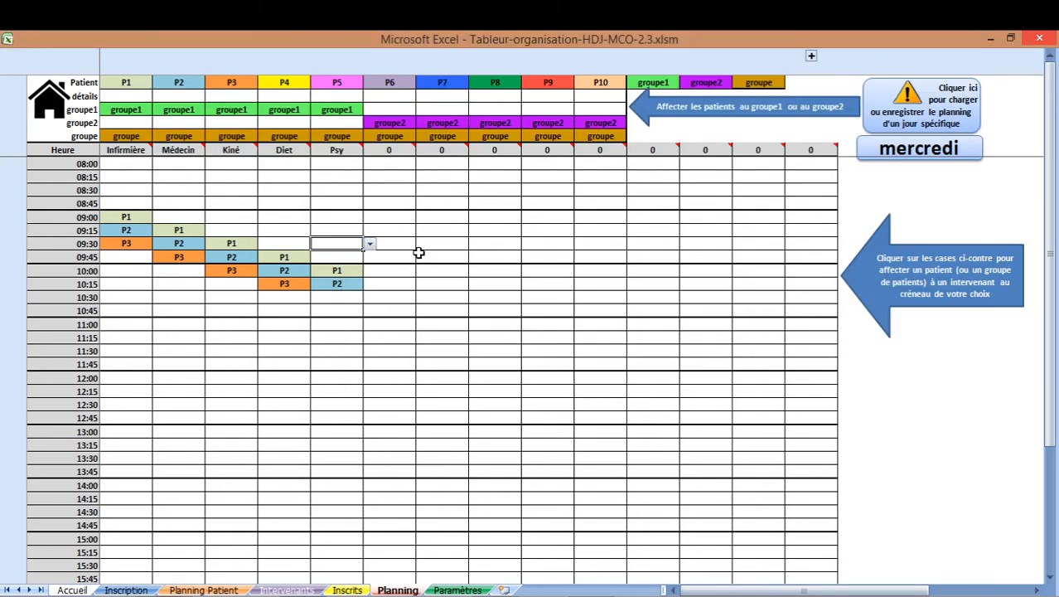
Try assigning groupe1 to Psy at 09:30 and dismiss both warnings
{"action": "left_click", "coordinate": [370, 246]}
{"action": "left_click_drag", "start_coordinate": [371, 259], "coordinate": [371, 312]}
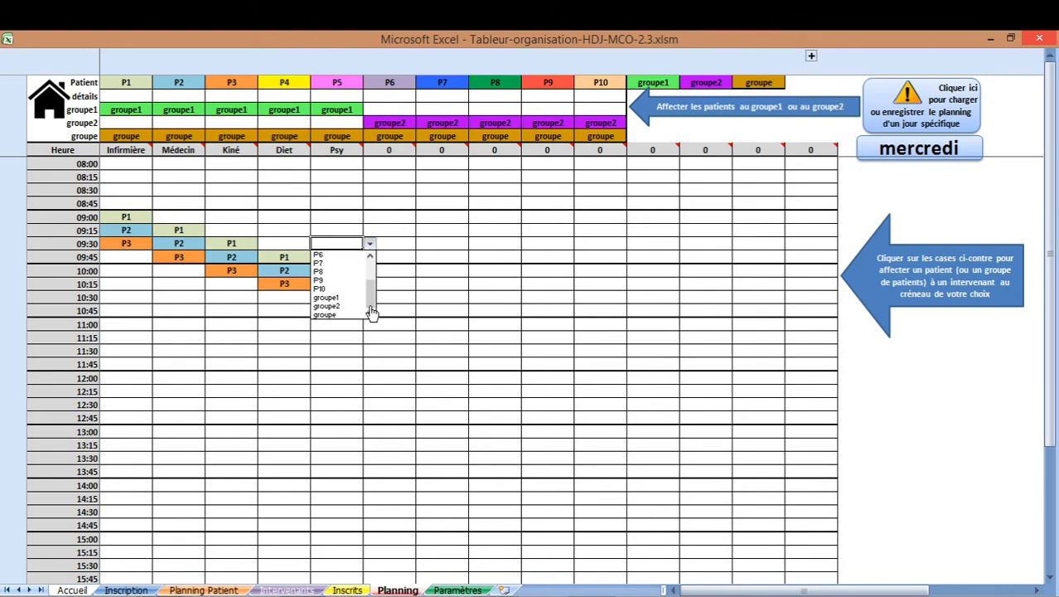
{"action": "left_click", "coordinate": [348, 298]}
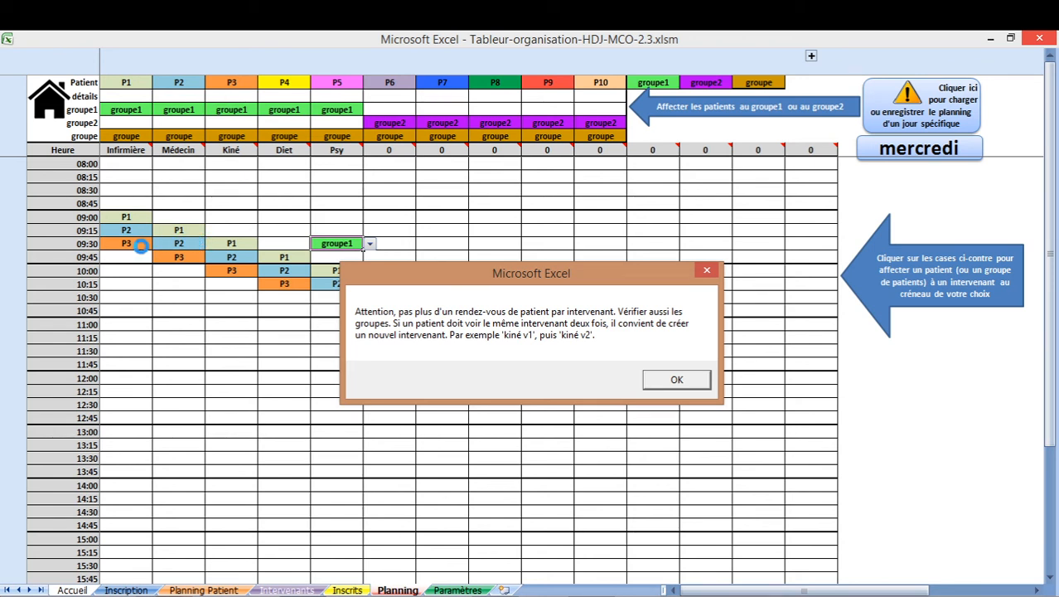
{"action": "left_click", "coordinate": [664, 384]}
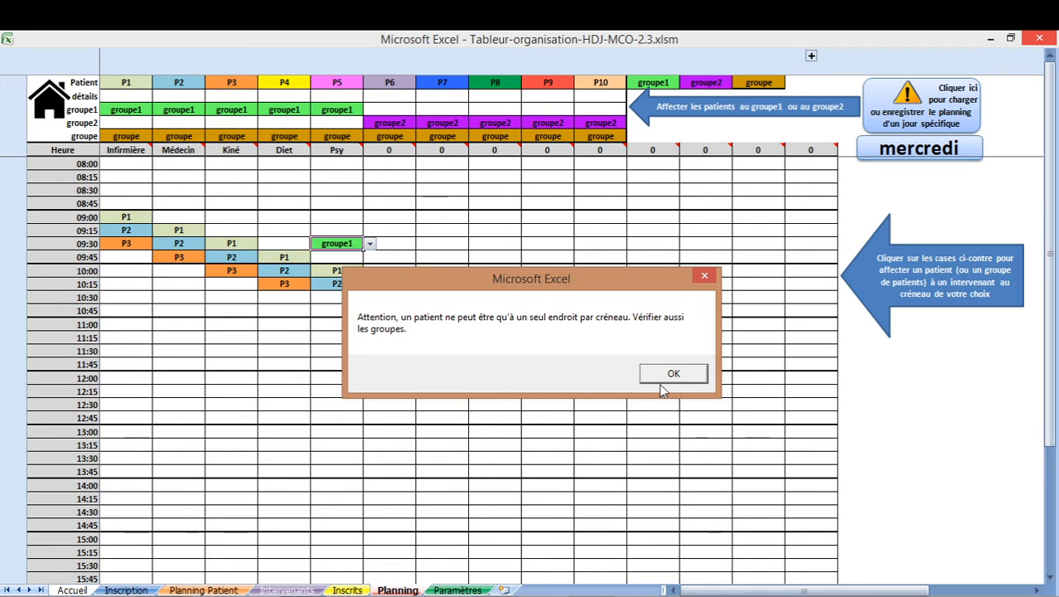
{"action": "left_click", "coordinate": [652, 381]}
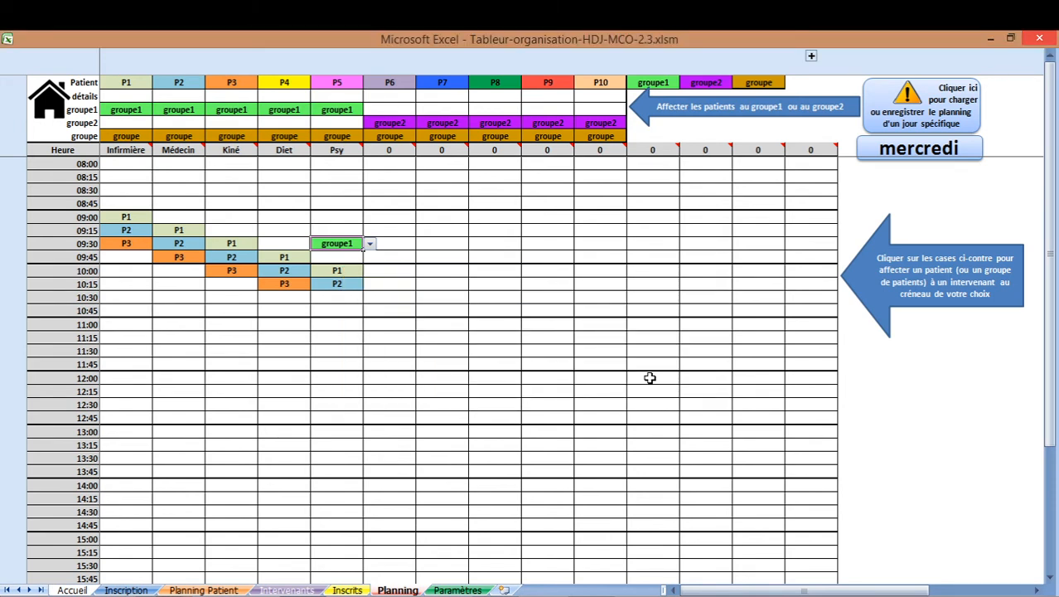
Try assigning patient P1 to Psy at 09:00, dismiss both warnings and clear the slot
{"action": "left_click", "coordinate": [353, 213]}
{"action": "left_click", "coordinate": [370, 216]}
{"action": "left_click", "coordinate": [350, 226]}
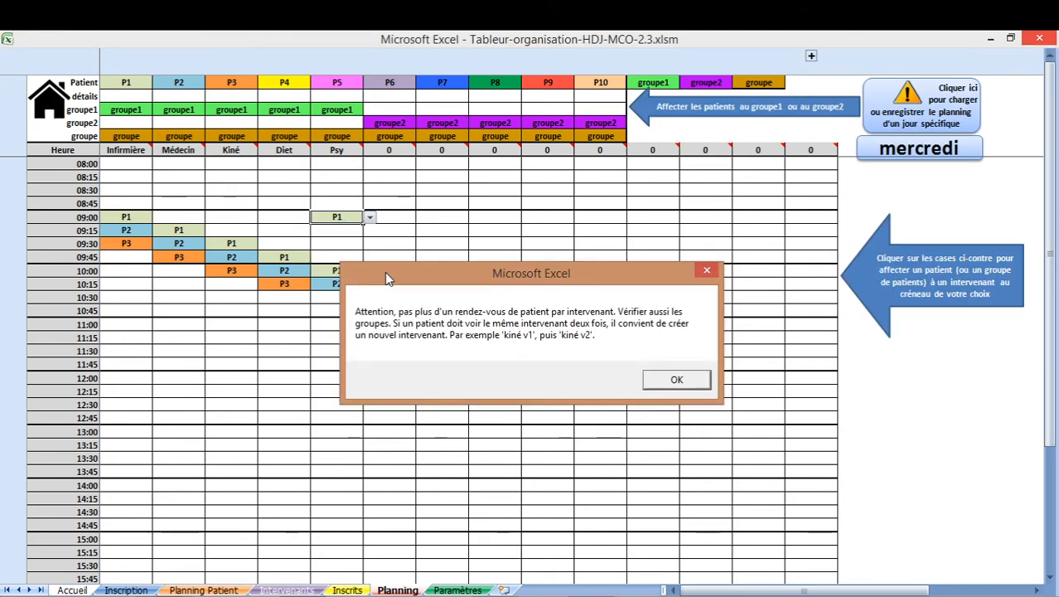
{"action": "left_click_drag", "start_coordinate": [384, 271], "coordinate": [422, 231]}
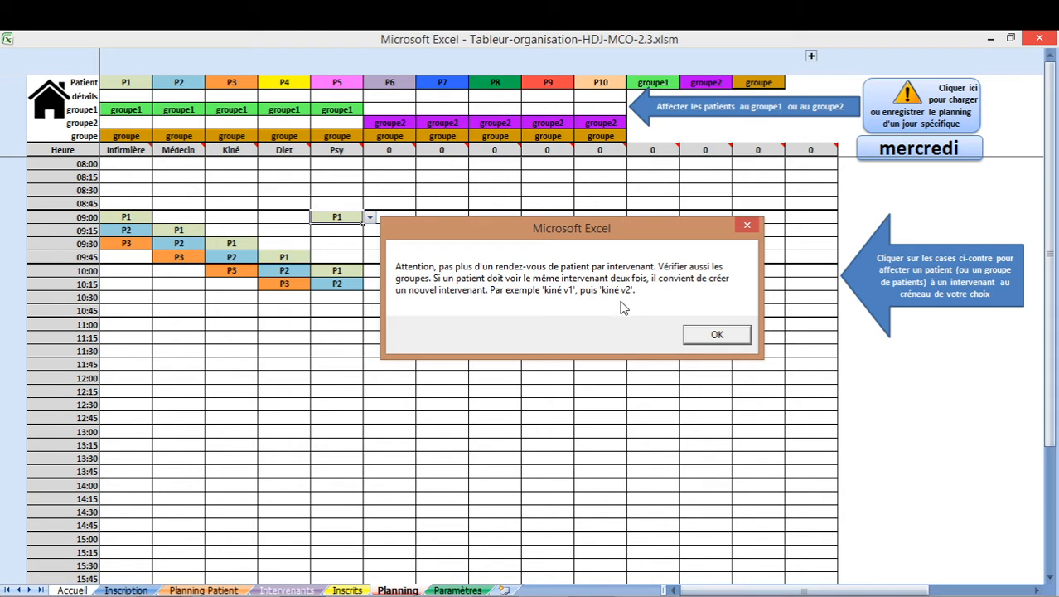
{"action": "left_click", "coordinate": [688, 338]}
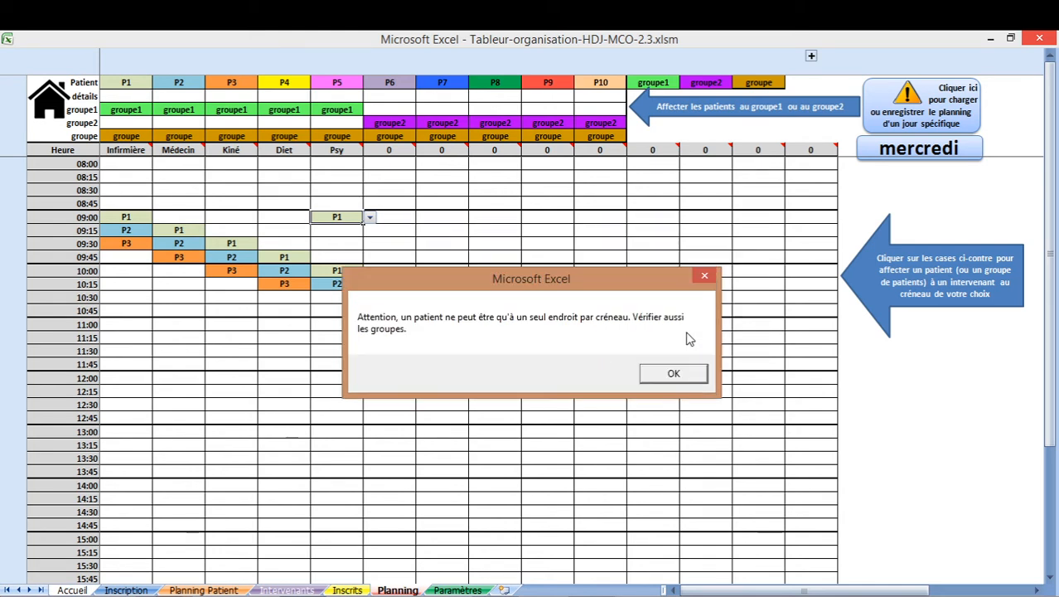
{"action": "left_click", "coordinate": [673, 374]}
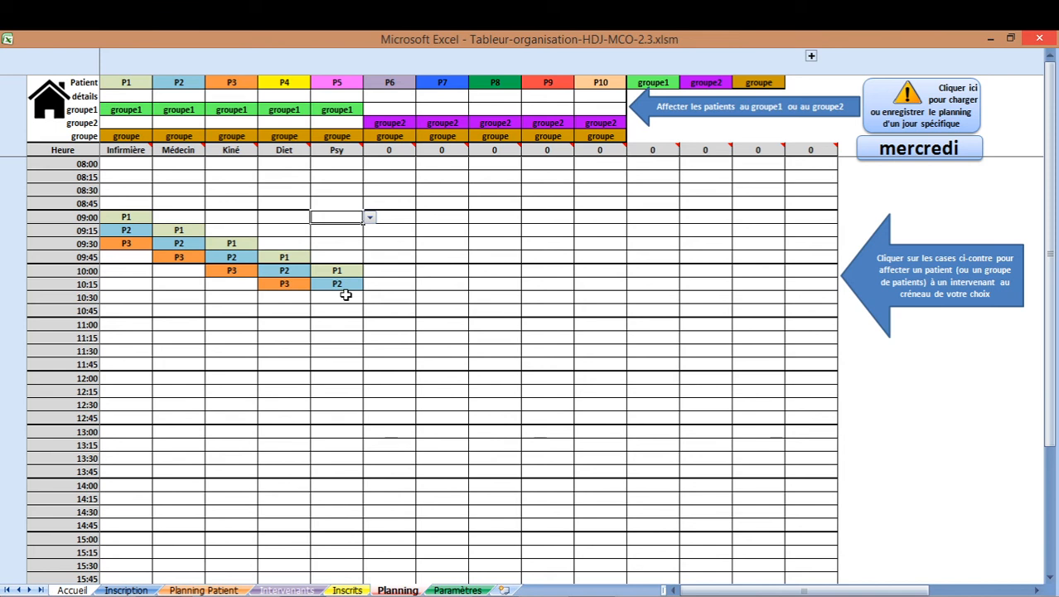
Assign groupe2 to Psy at 09:00 in the mercredi planning
{"action": "left_click", "coordinate": [370, 217]}
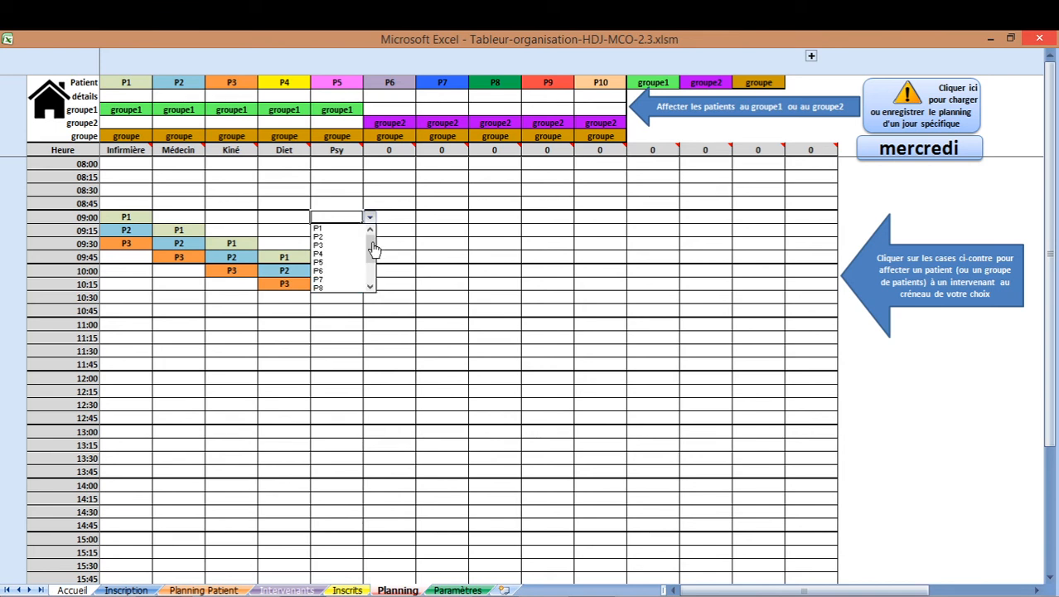
{"action": "left_click_drag", "start_coordinate": [374, 249], "coordinate": [372, 267]}
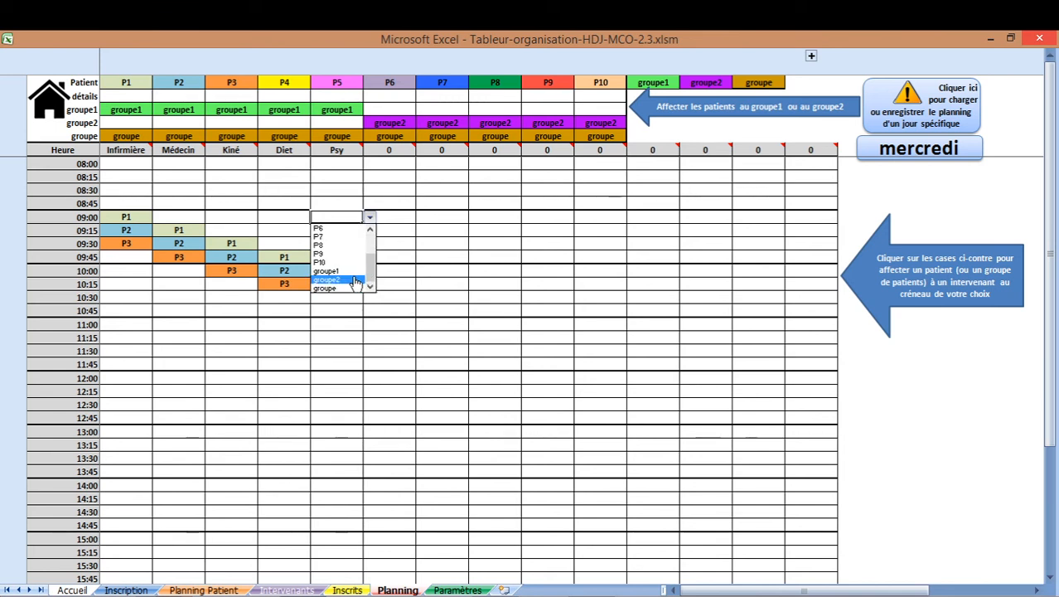
{"action": "left_click", "coordinate": [355, 280]}
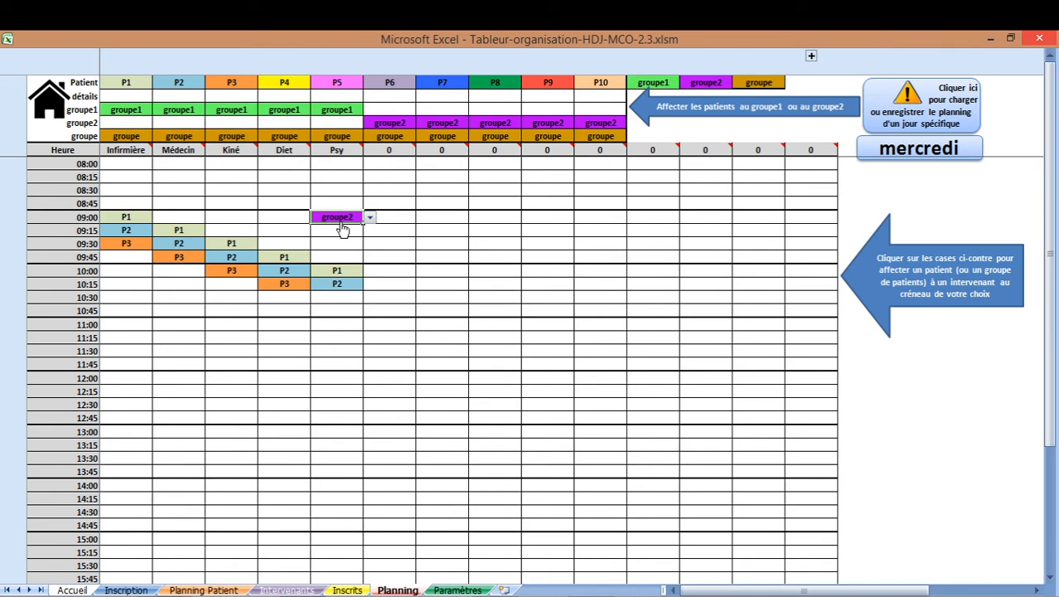
Check the instruction note on patient P3's groupe2 membership cell
{"action": "left_click", "coordinate": [250, 123]}
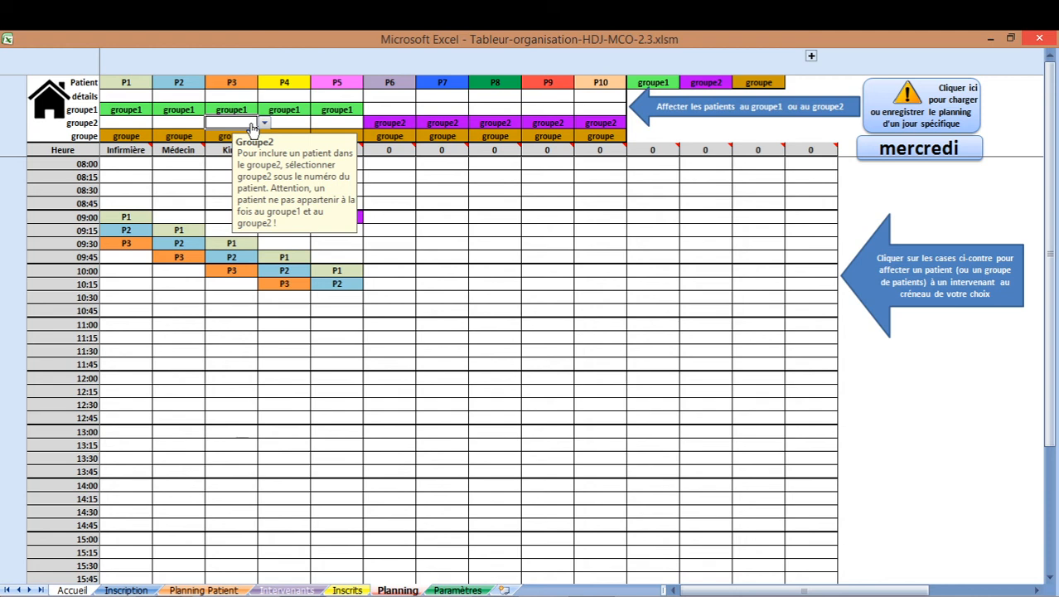
Move patient P3 into groupe2, dismissing the dual-membership warning and clearing the patient's groupe1 cell
{"action": "left_click", "coordinate": [264, 123]}
{"action": "left_click", "coordinate": [223, 132]}
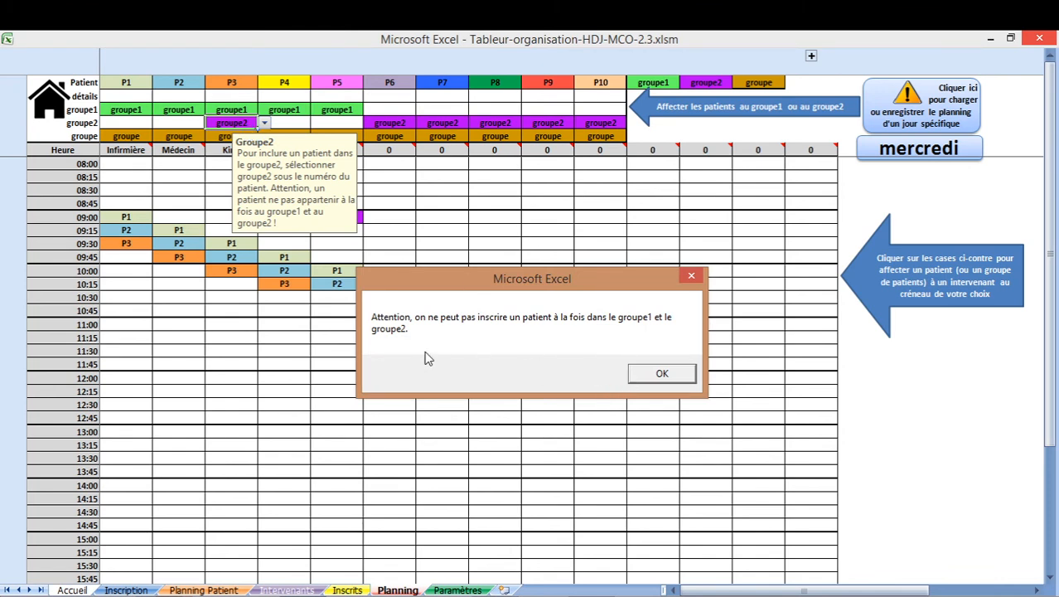
{"action": "left_click", "coordinate": [643, 375]}
{"action": "left_click", "coordinate": [229, 112]}
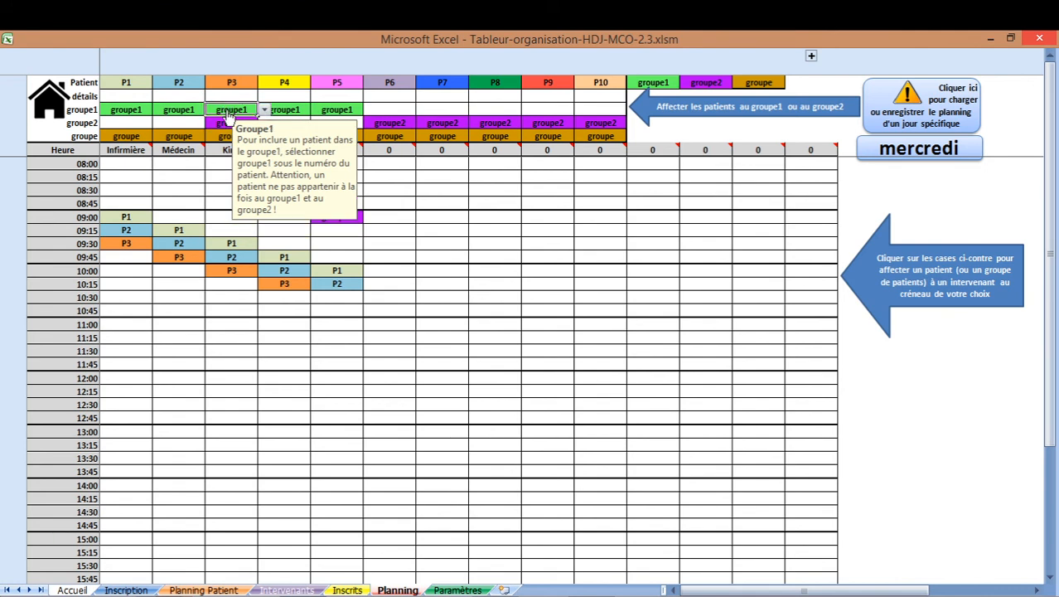
{"action": "key", "text": "Delete"}
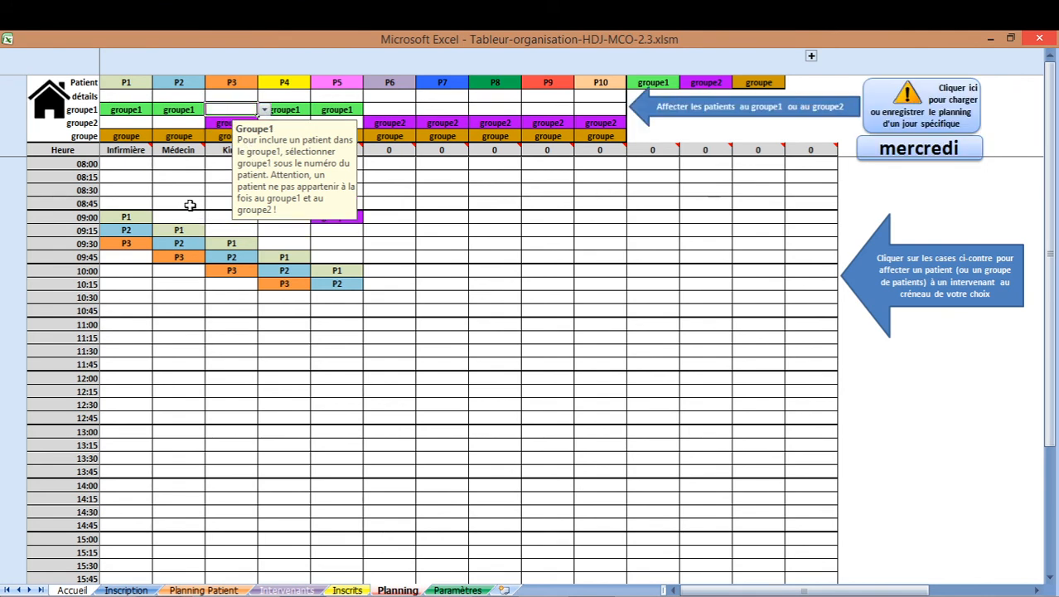
{"action": "left_click", "coordinate": [190, 205]}
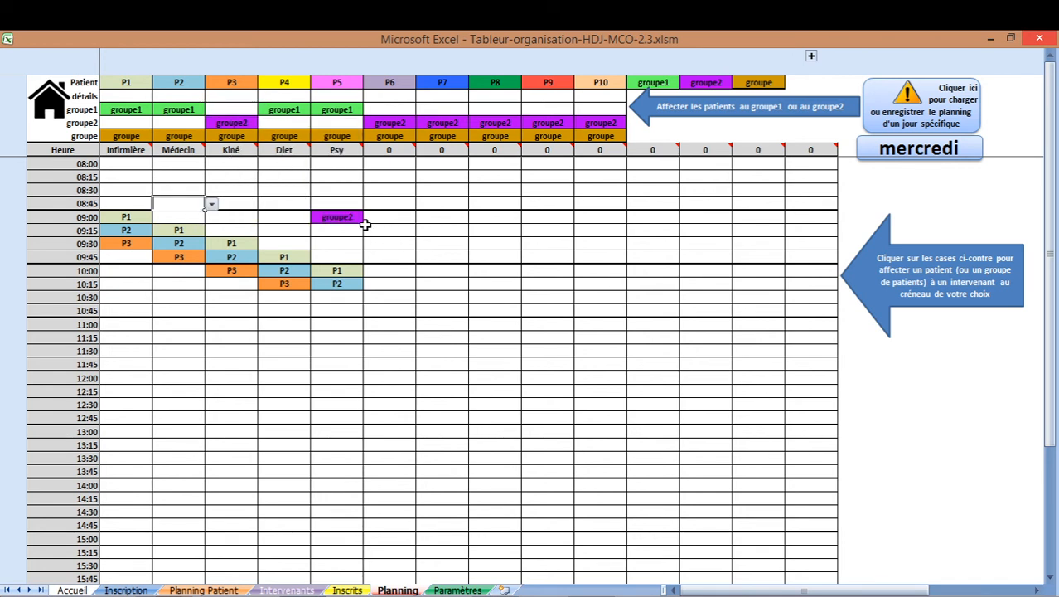
Try assigning groupe1 to Psy at 10:00 in place of P1 and dismiss both warnings
{"action": "left_click", "coordinate": [340, 270]}
{"action": "left_click_drag", "start_coordinate": [370, 289], "coordinate": [370, 314]}
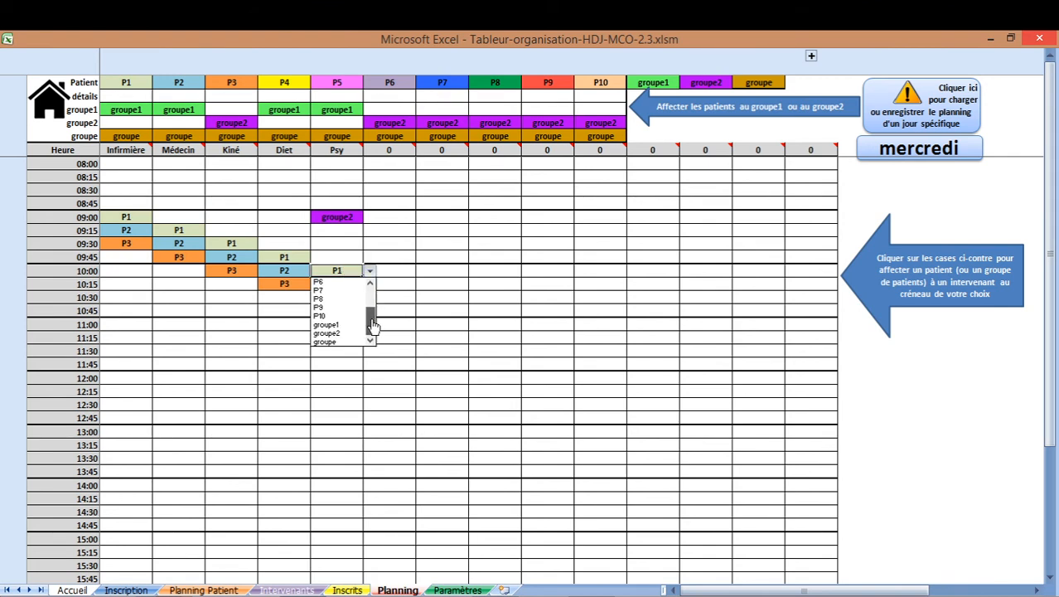
{"action": "left_click", "coordinate": [353, 329]}
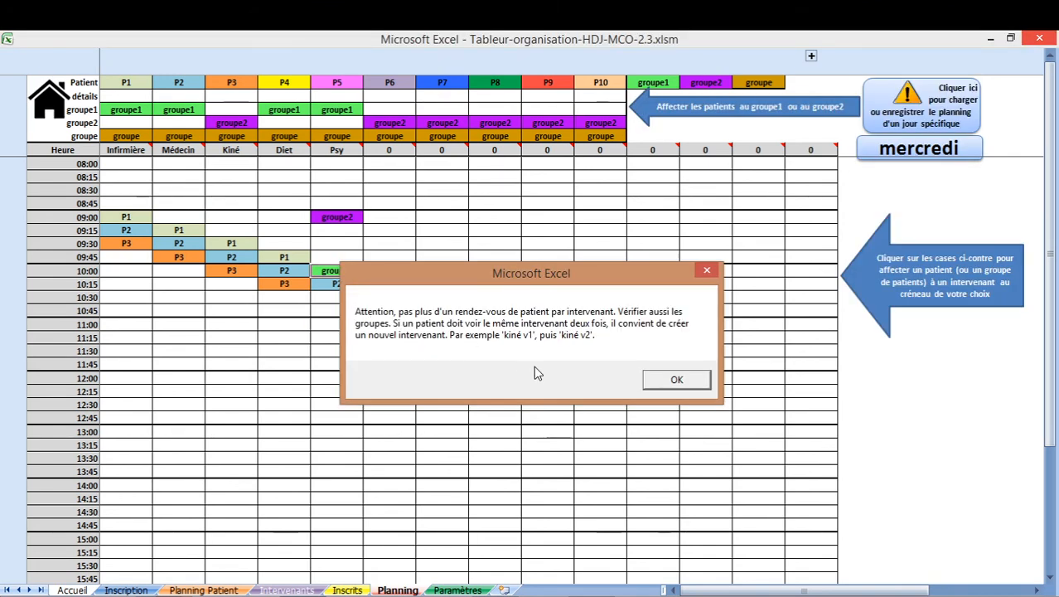
{"action": "left_click", "coordinate": [659, 382]}
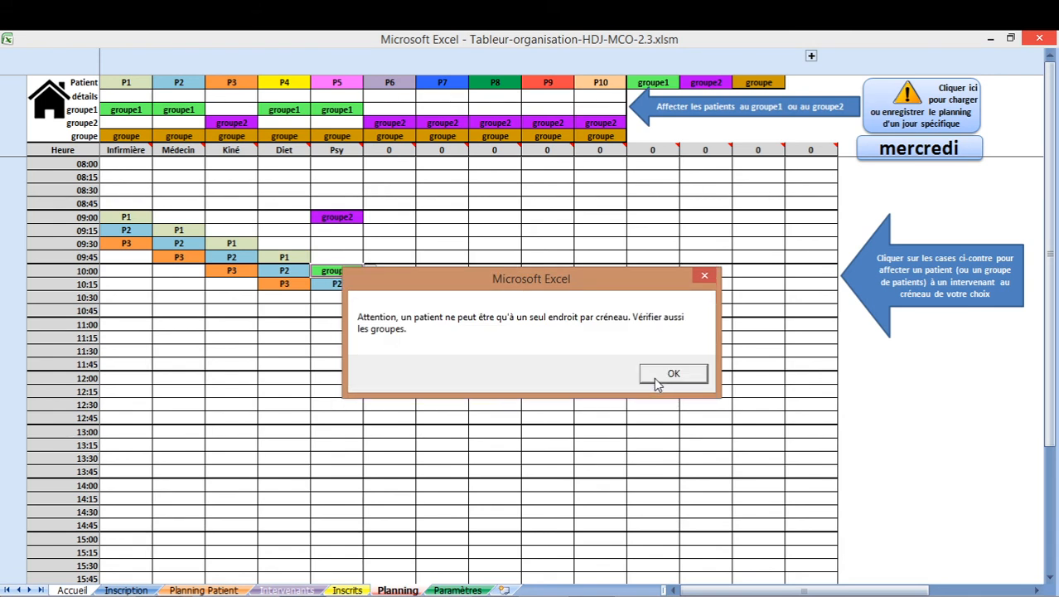
{"action": "left_click", "coordinate": [654, 377]}
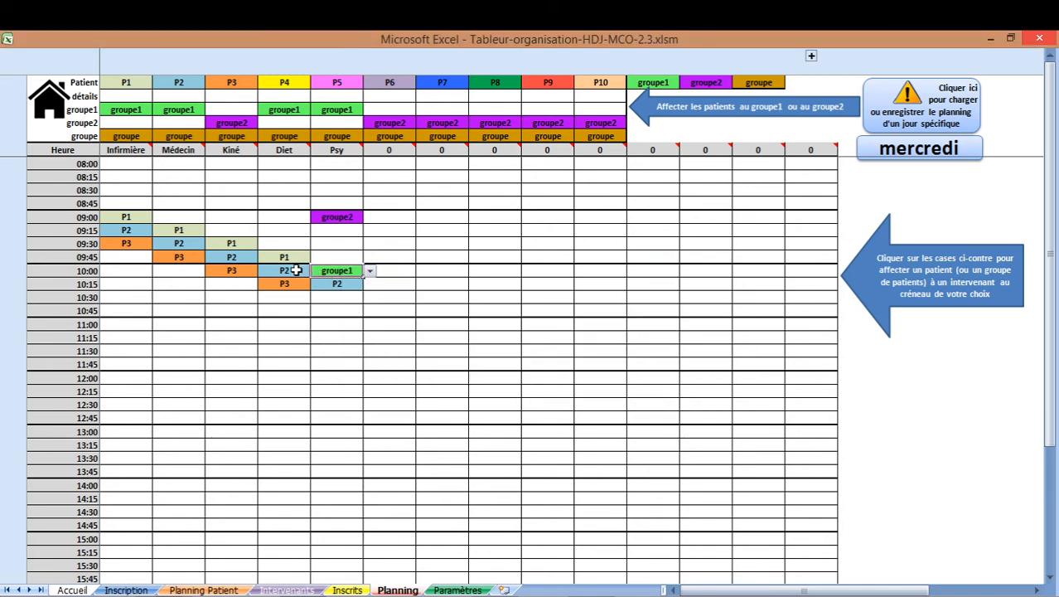
Clear the groupe1 assignment from Psy's 10:00 slot
{"action": "left_click", "coordinate": [336, 282]}
{"action": "left_click", "coordinate": [370, 284]}
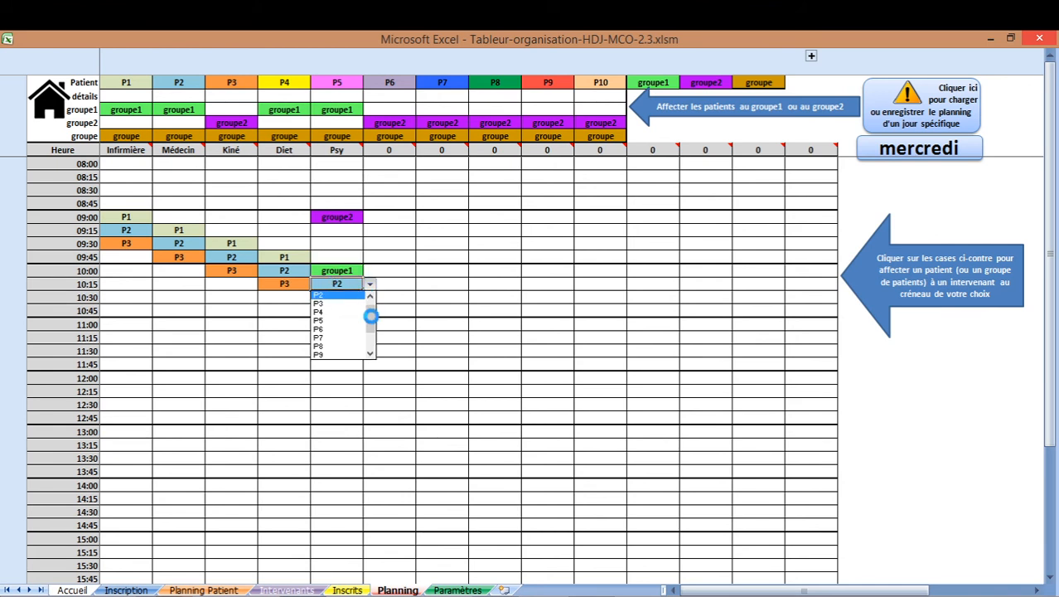
{"action": "left_click", "coordinate": [350, 283]}
{"action": "left_click", "coordinate": [350, 282]}
{"action": "left_click", "coordinate": [349, 275]}
{"action": "left_click", "coordinate": [349, 274]}
{"action": "key", "text": "Delete"}
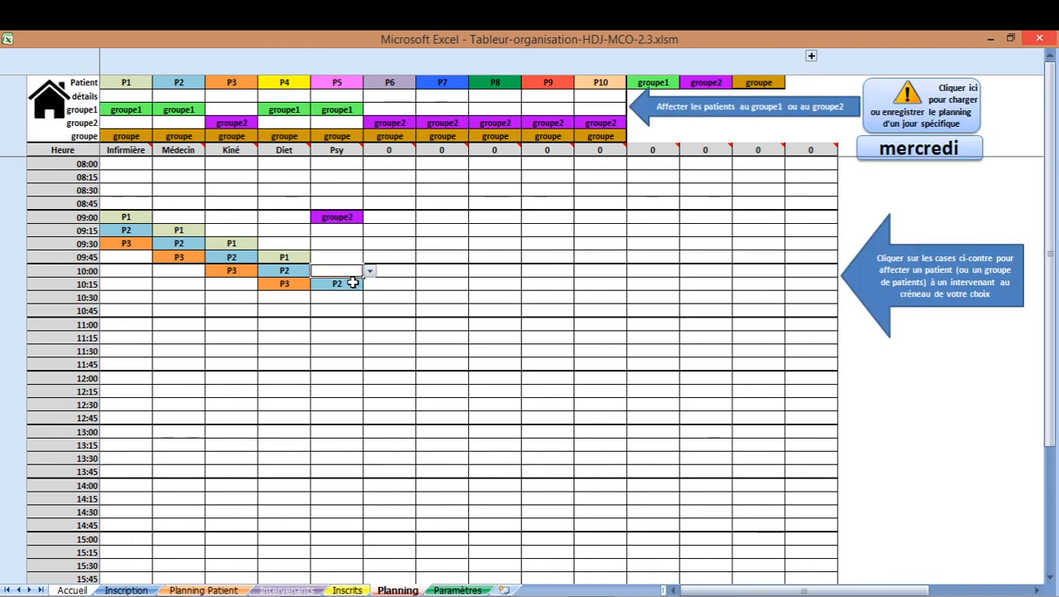
Replace patient P2 with groupe1 in Psy's 10:15 slot
{"action": "left_click", "coordinate": [353, 283]}
{"action": "key", "text": "Delete"}
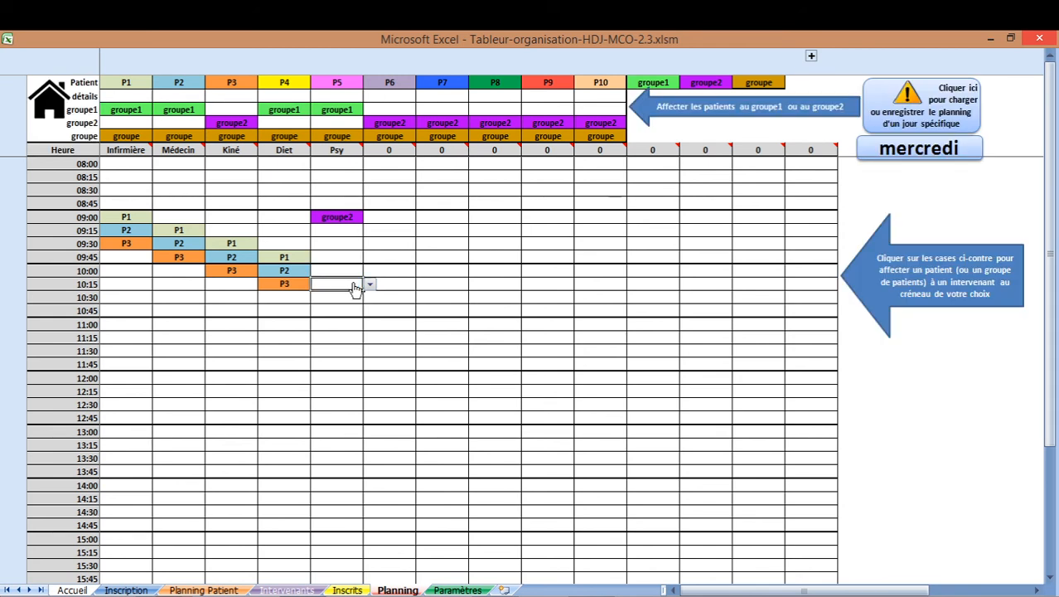
{"action": "left_click", "coordinate": [370, 284]}
{"action": "left_click_drag", "start_coordinate": [371, 302], "coordinate": [378, 350]}
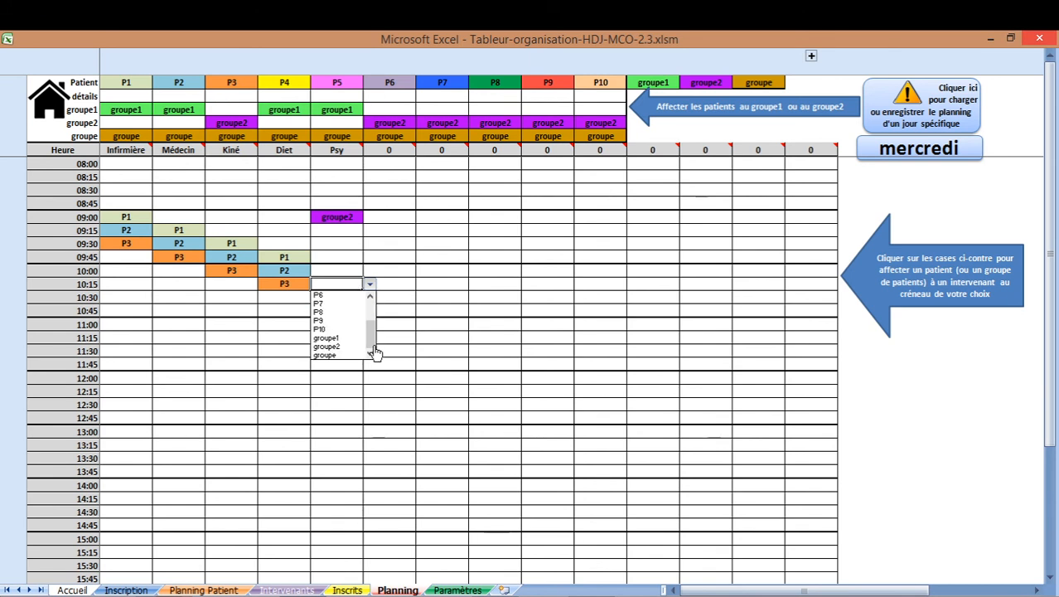
{"action": "left_click", "coordinate": [347, 337]}
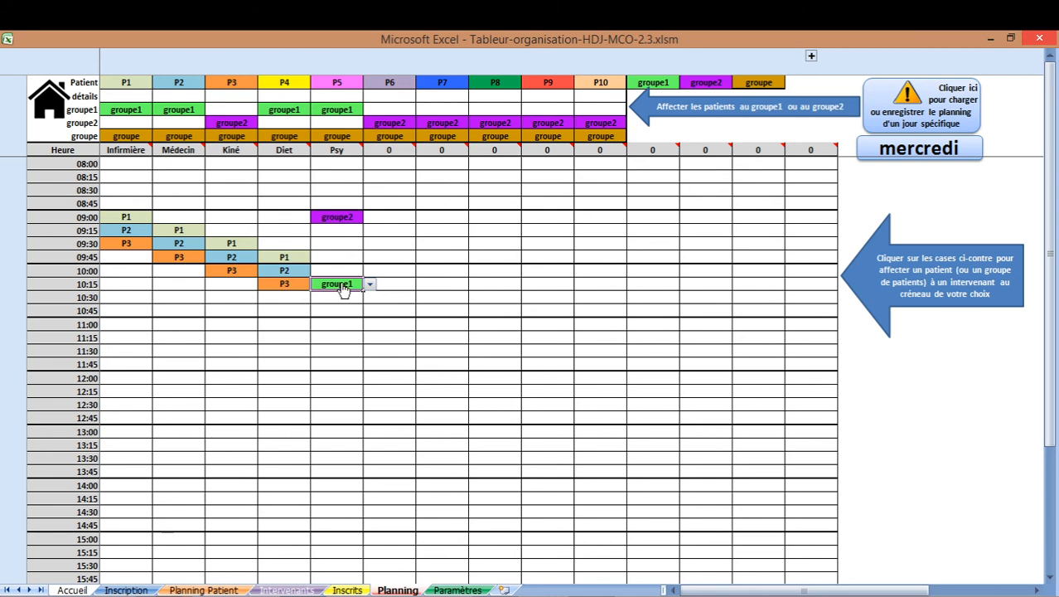
Clear groupe2 from Psy's 09:00 slot and assign patient P1 to Psy at 10:00, dismissing the warning
{"action": "left_click", "coordinate": [346, 219]}
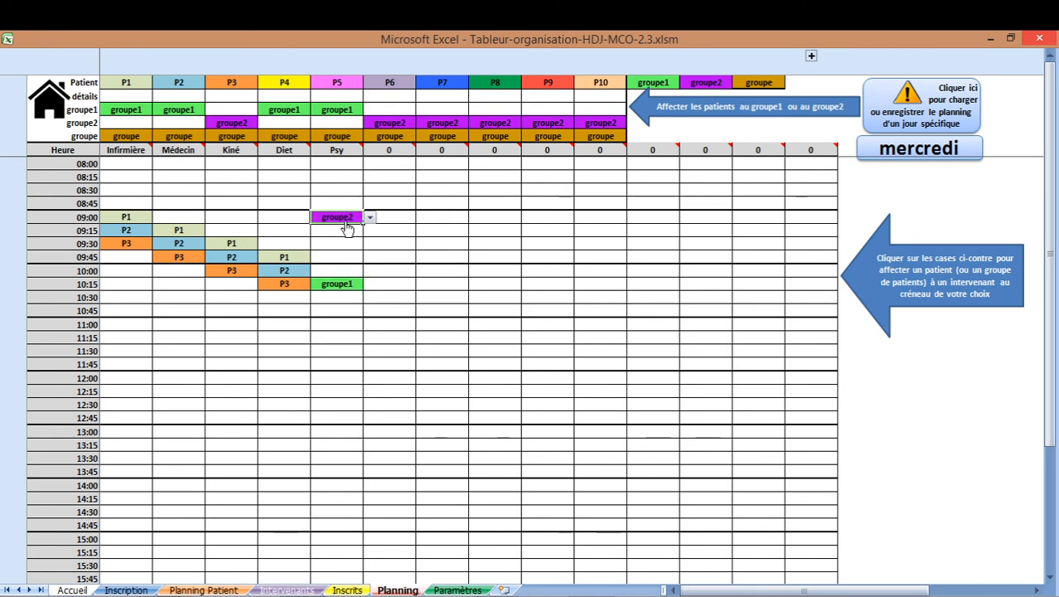
{"action": "key", "text": "Delete"}
{"action": "left_click", "coordinate": [350, 274]}
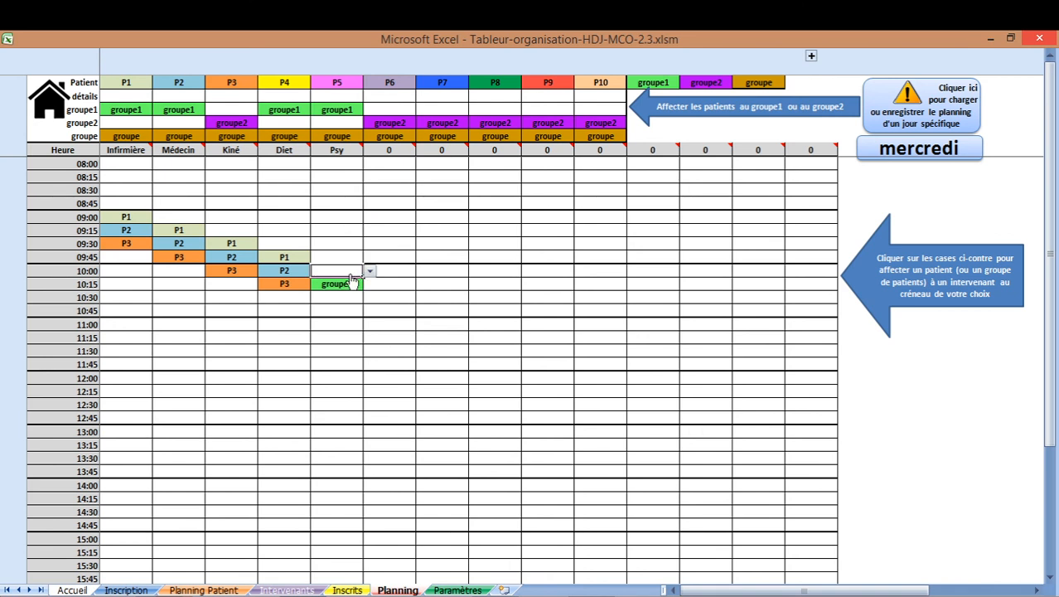
{"action": "left_click", "coordinate": [370, 271]}
{"action": "left_click", "coordinate": [348, 284]}
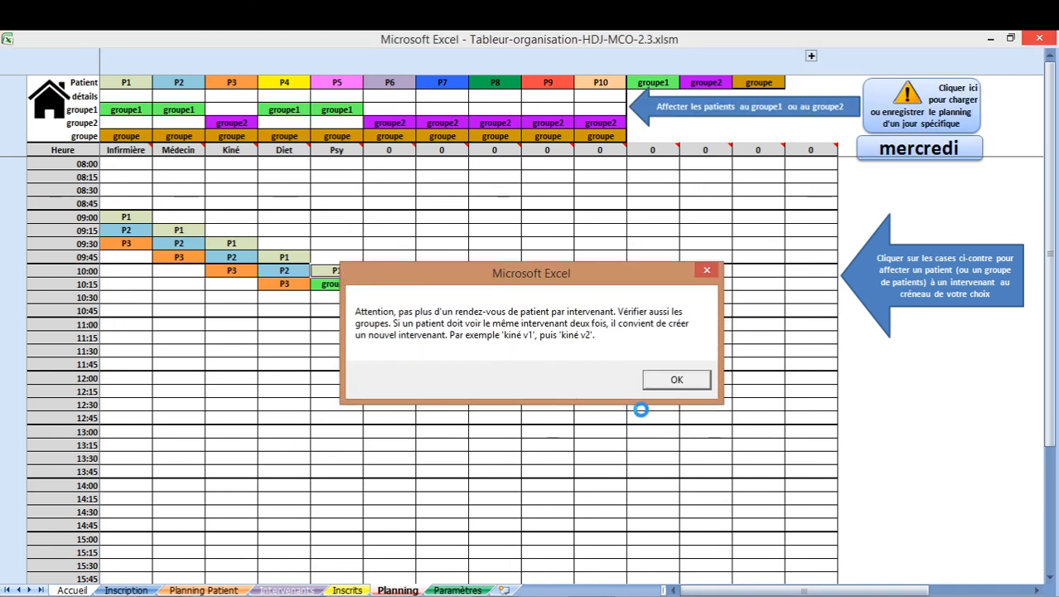
{"action": "left_click", "coordinate": [659, 383]}
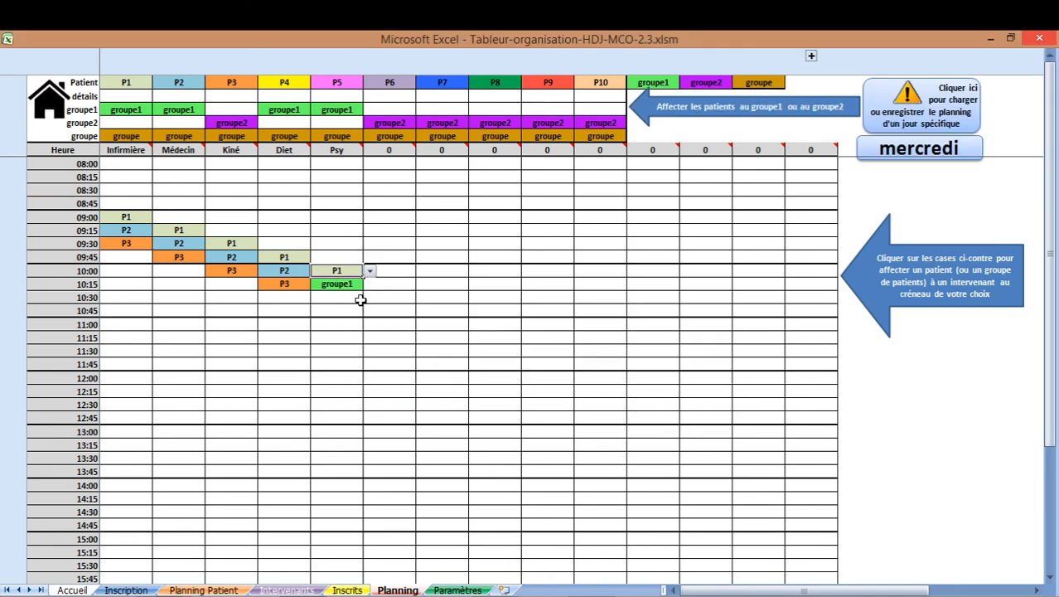
Assign patient P2 to Psy at 10:15 in place of groupe1, and patient P3 to Psy at 10:30
{"action": "left_click", "coordinate": [340, 284]}
{"action": "left_click", "coordinate": [370, 283]}
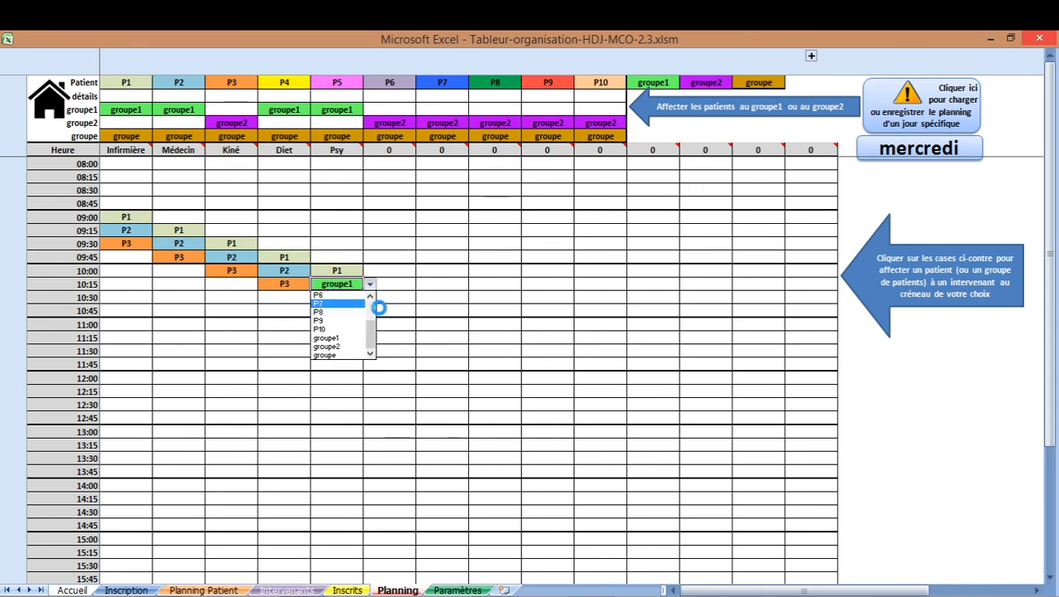
{"action": "left_click", "coordinate": [370, 304]}
{"action": "left_click", "coordinate": [347, 303]}
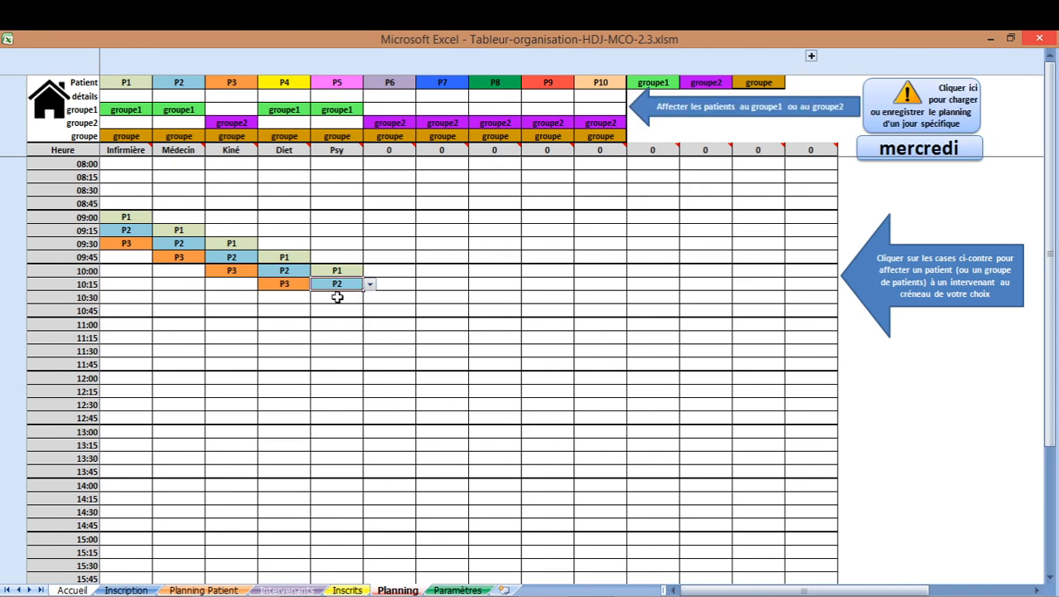
{"action": "left_click", "coordinate": [337, 297]}
{"action": "key", "text": "alt+Down"}
{"action": "left_click", "coordinate": [341, 325]}
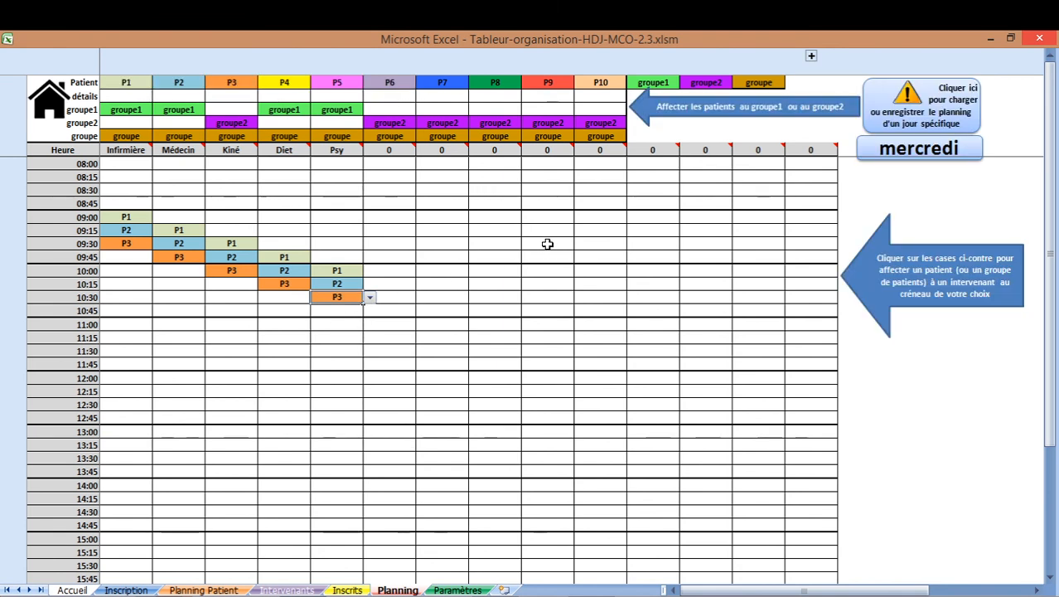
Save the current planning under mercredi and confirm overwriting that day's existing save
{"action": "left_click", "coordinate": [901, 121]}
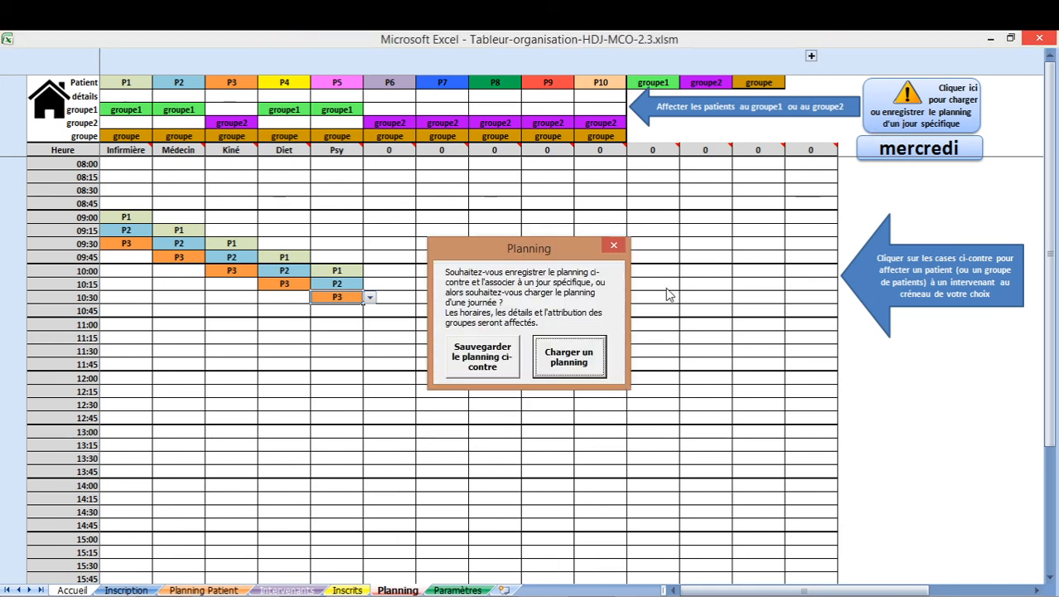
{"action": "left_click", "coordinate": [514, 353]}
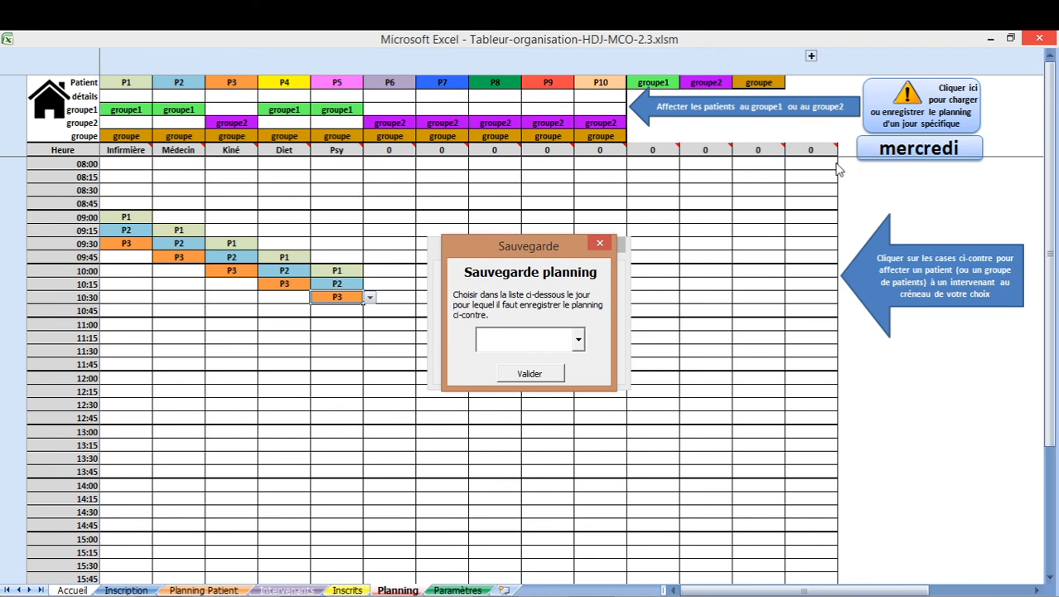
{"action": "left_click", "coordinate": [578, 341]}
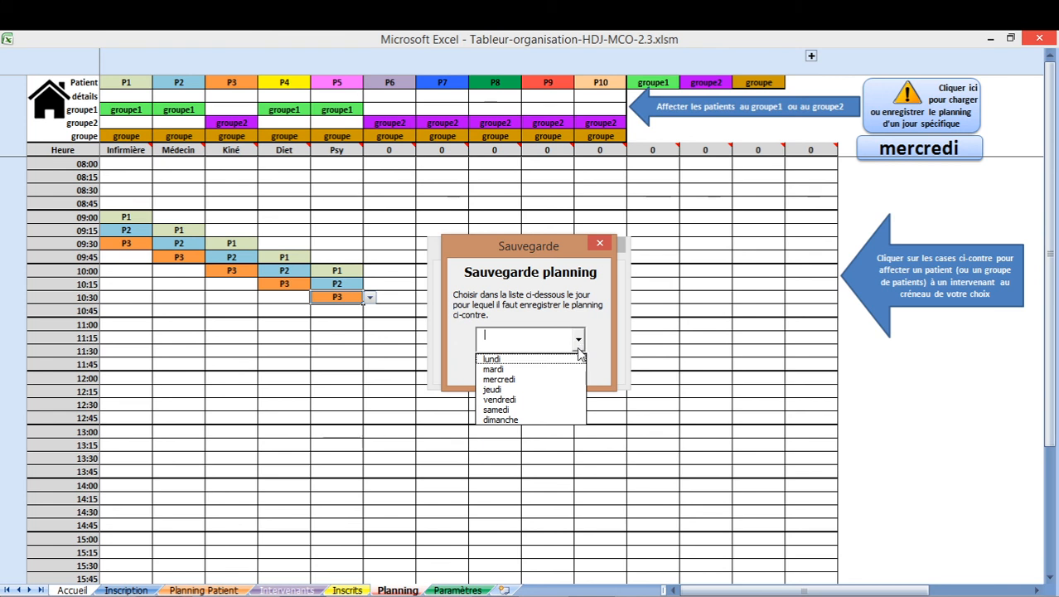
{"action": "left_click", "coordinate": [546, 375]}
{"action": "left_click", "coordinate": [533, 375]}
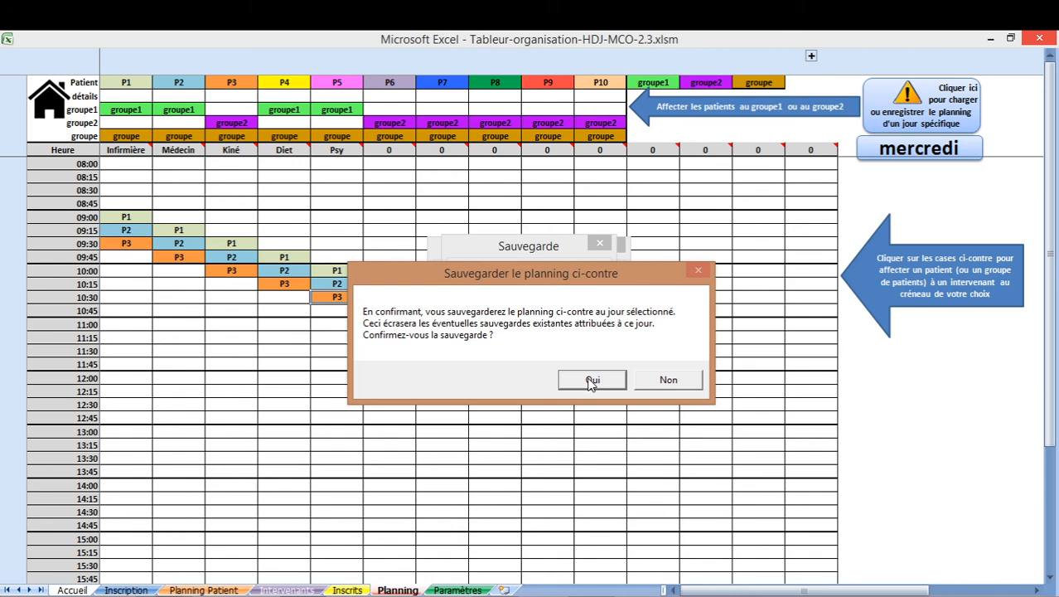
{"action": "left_click", "coordinate": [591, 381]}
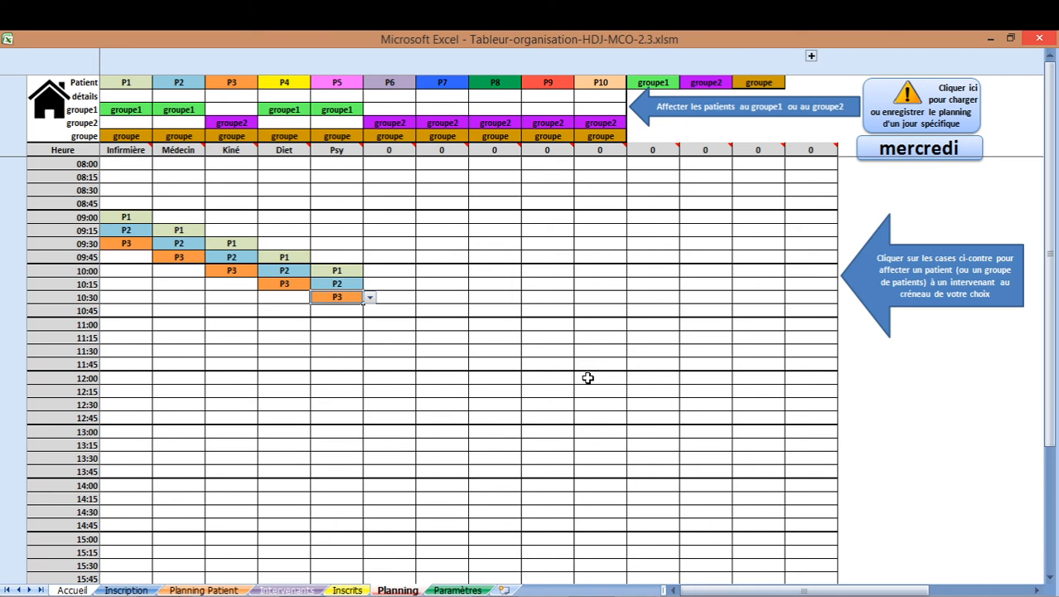
Load the saved lundi planning and return to the workbook's home page
{"action": "left_click", "coordinate": [904, 115]}
{"action": "left_click", "coordinate": [569, 357]}
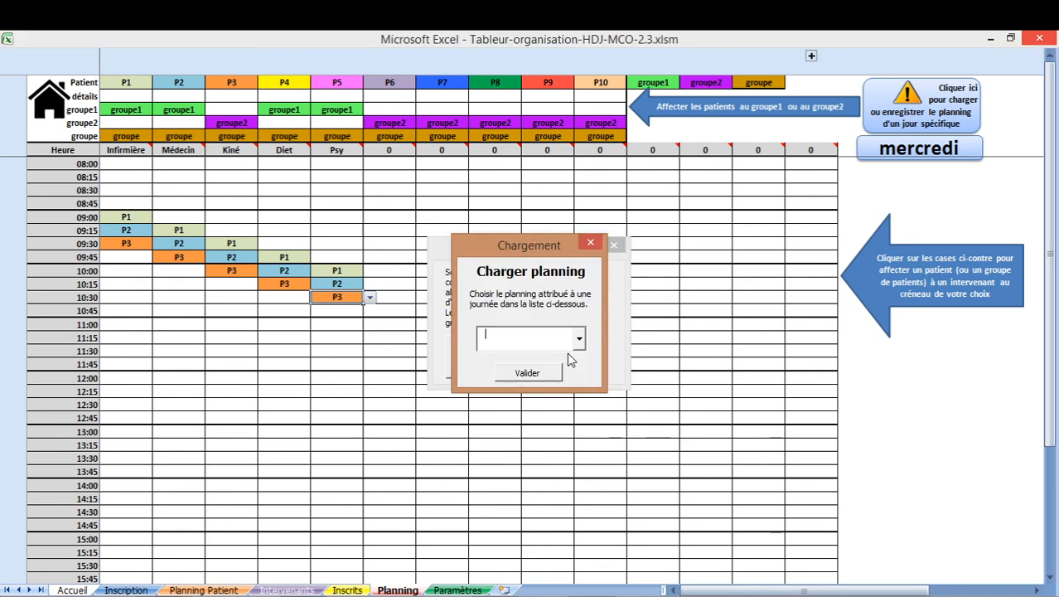
{"action": "left_click", "coordinate": [579, 340]}
{"action": "left_click", "coordinate": [555, 358]}
{"action": "left_click", "coordinate": [537, 374]}
{"action": "left_click", "coordinate": [562, 372]}
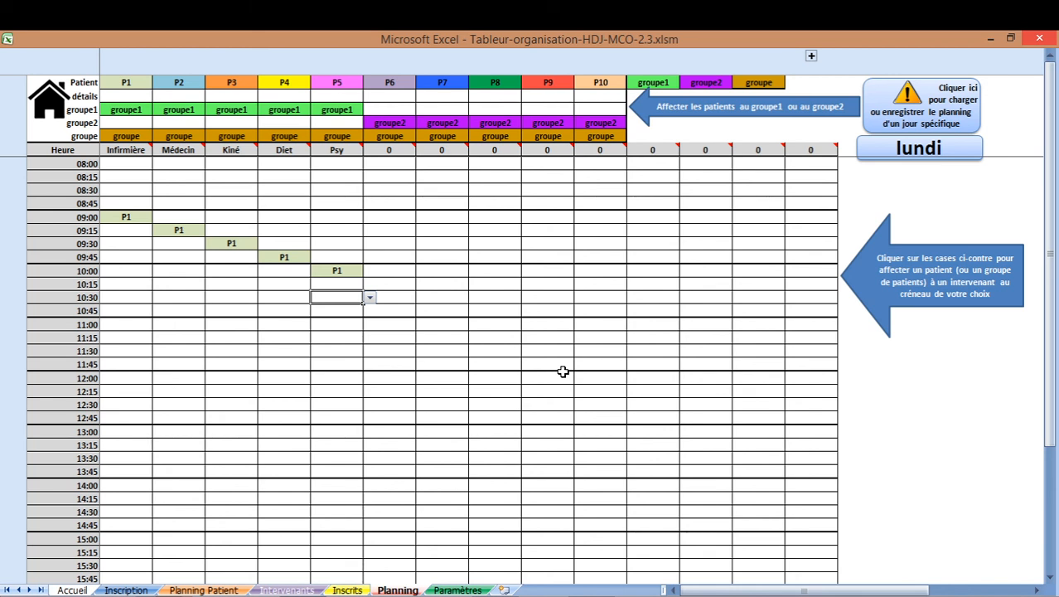
{"action": "left_click", "coordinate": [50, 112]}
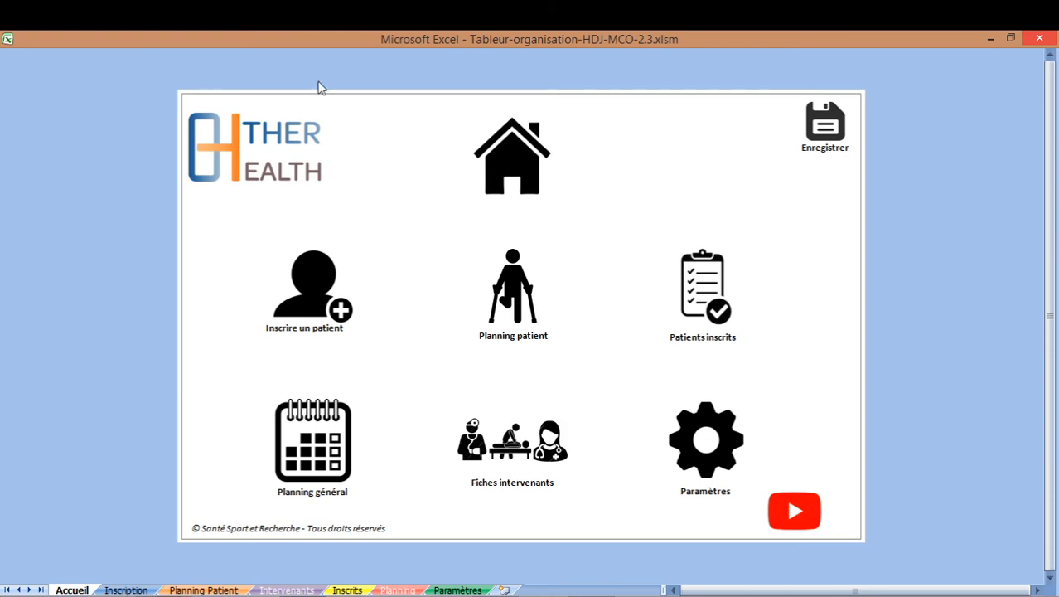